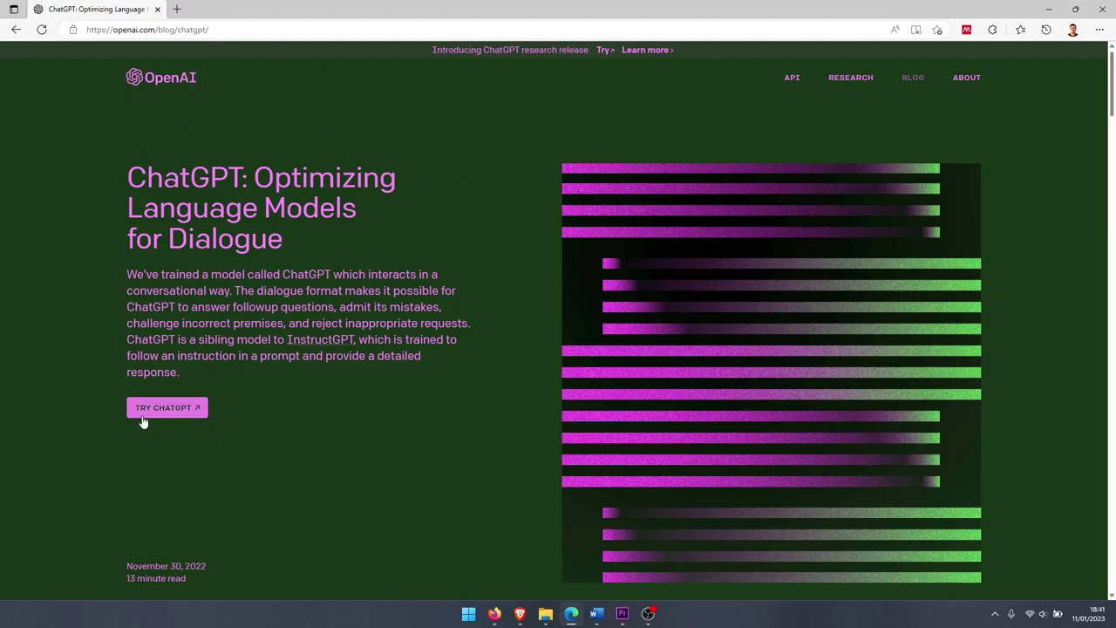
Open ChatGPT, ask "Mejores recomendaciones para ganar dinero con un blog" and follow up with "dime los mismo para que entienda un niño"
{"action": "left_click", "coordinate": [184, 418]}
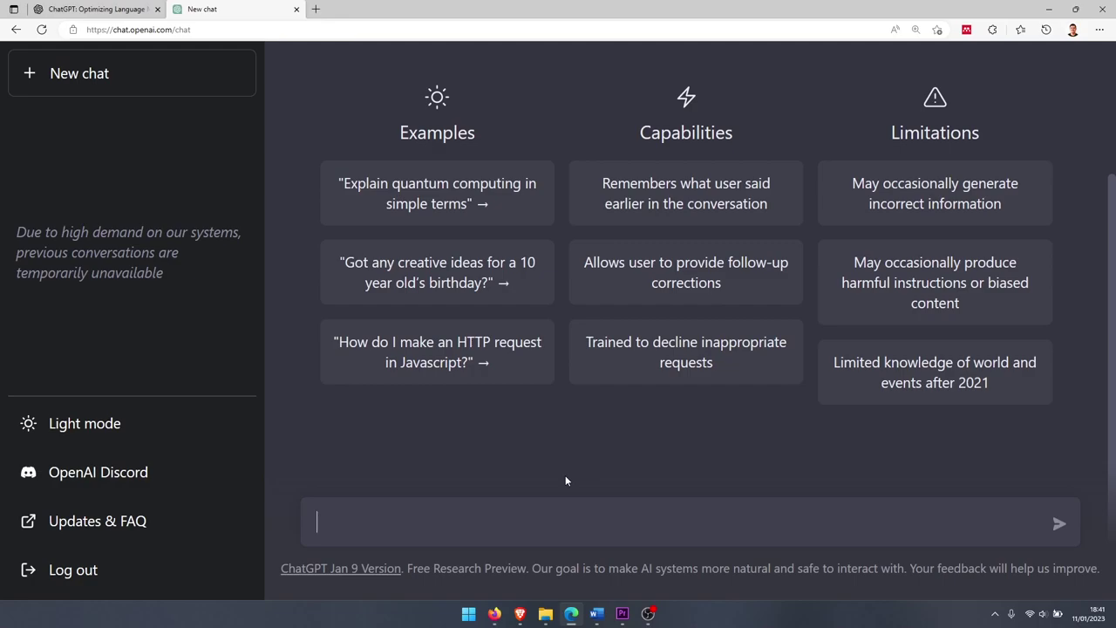
{"action": "type", "text": "Mejores recomendaciones para "}
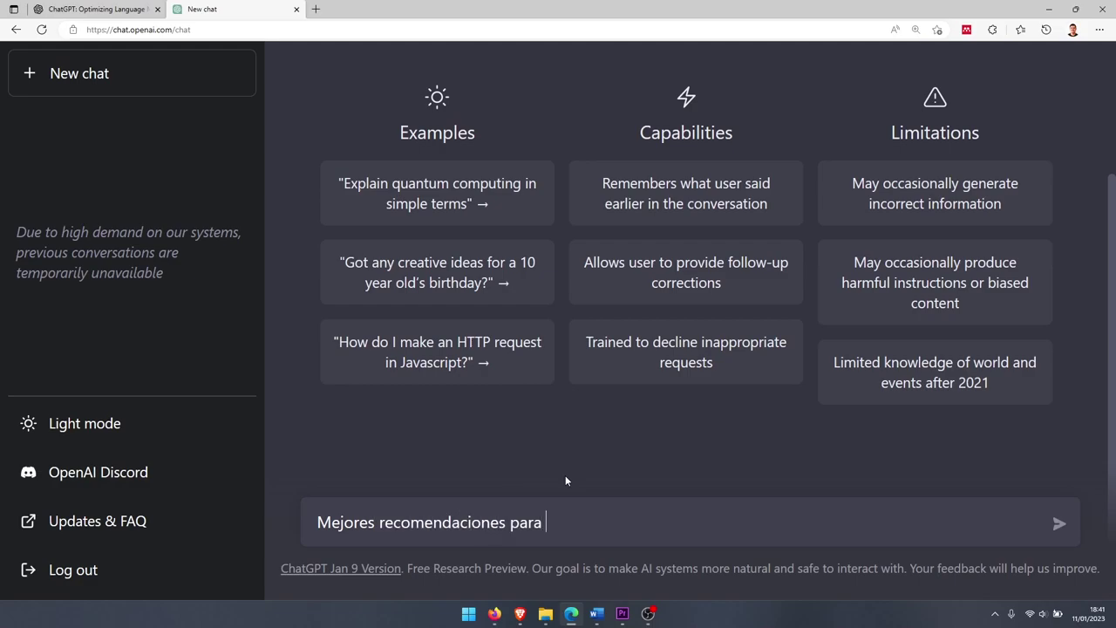
{"action": "type", "text": "ganar dinero con un blog"}
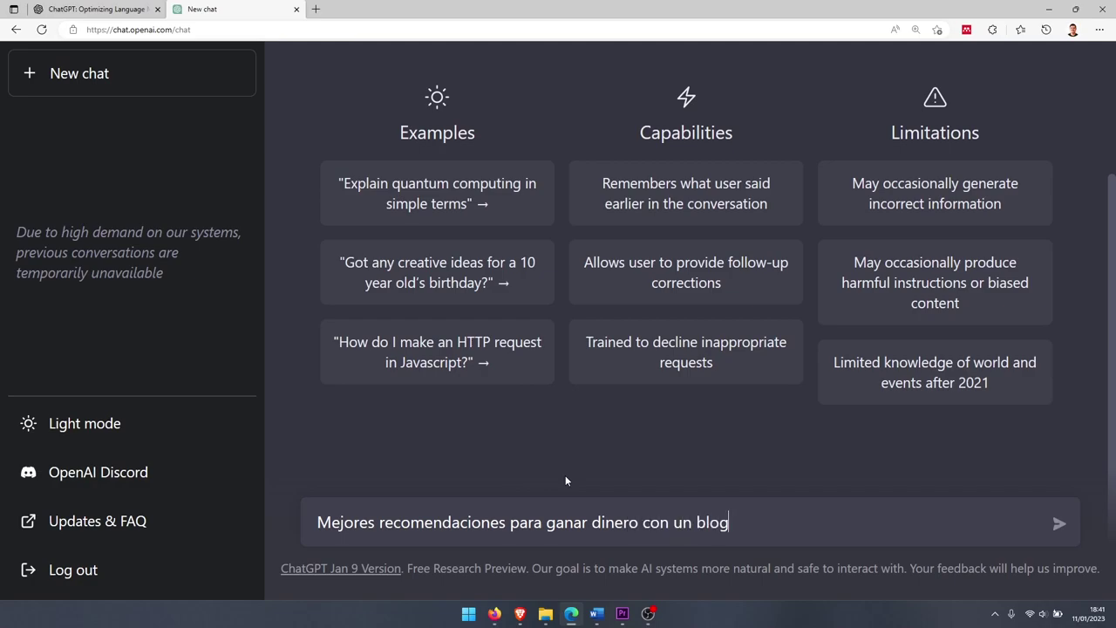
{"action": "key", "text": "Return"}
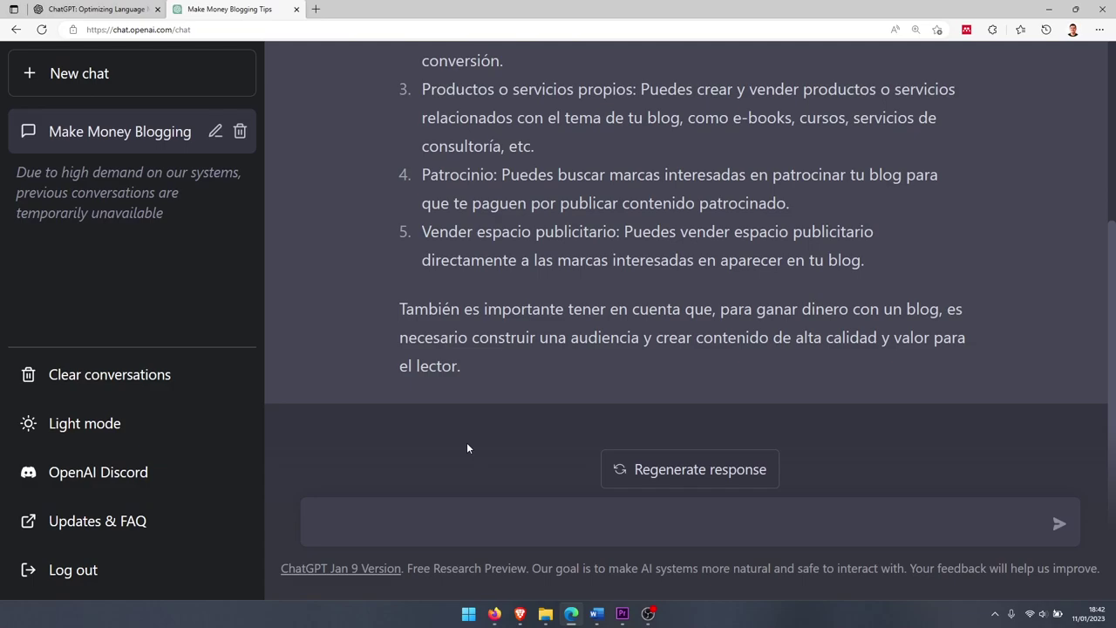
{"action": "type", "text": "dime los mismo para que entienda un niño"}
{"action": "key", "text": "Return"}
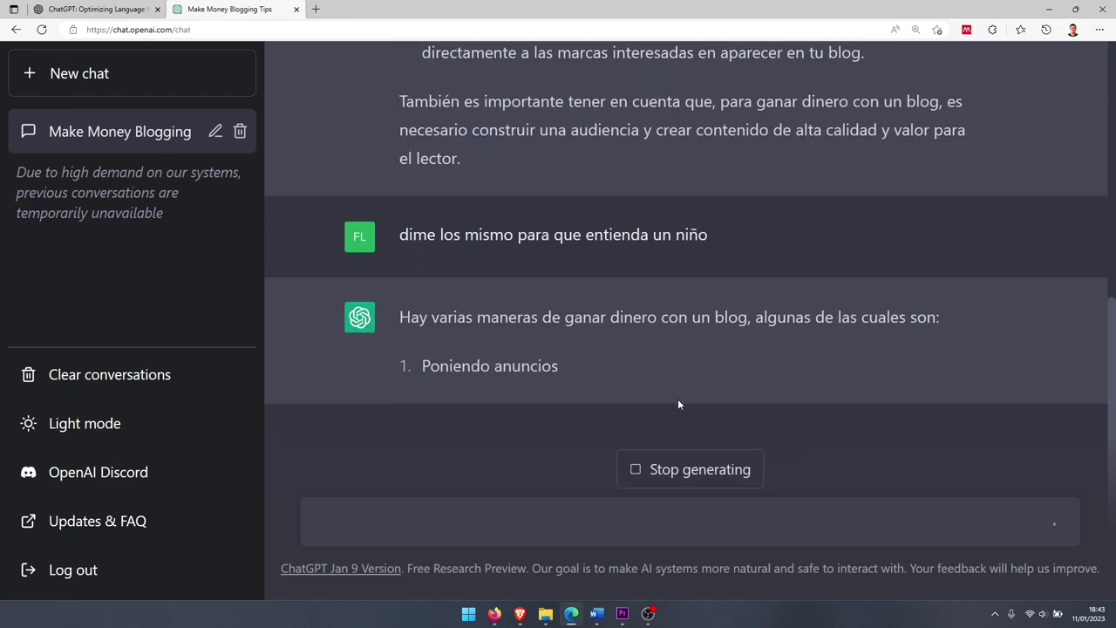
Copy the whole first ChatGPT answer, from "Aquí hay algunas recomendaciones" to "el lector.", and look over both answers
{"action": "scroll", "coordinate": [677, 399], "scroll_direction": "up", "scroll_amount": 5}
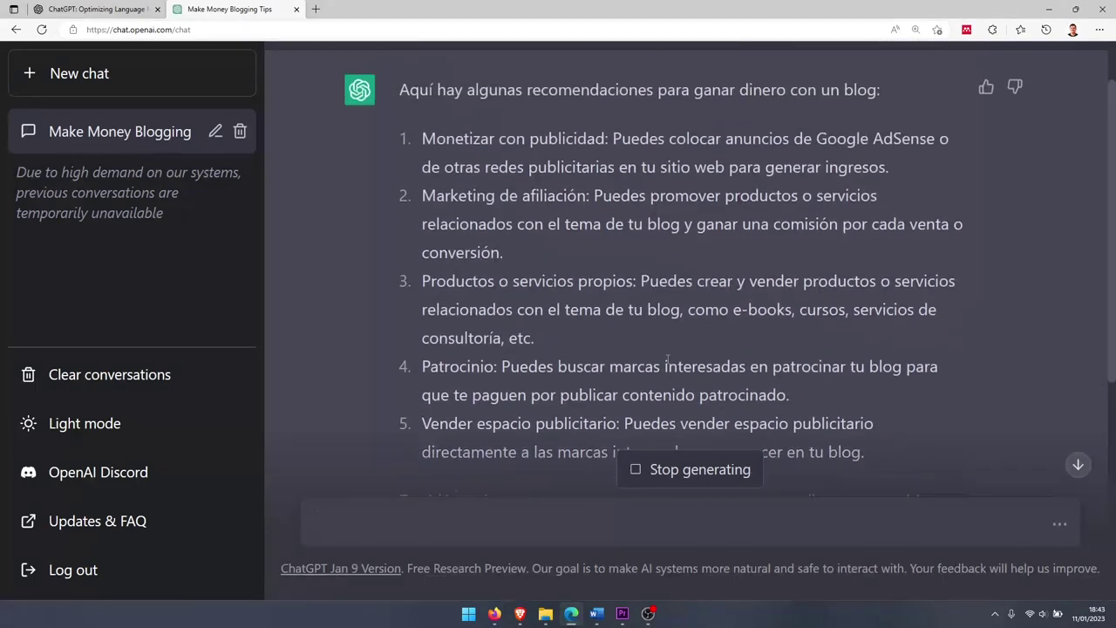
{"action": "scroll", "coordinate": [666, 357], "scroll_direction": "up", "scroll_amount": 1}
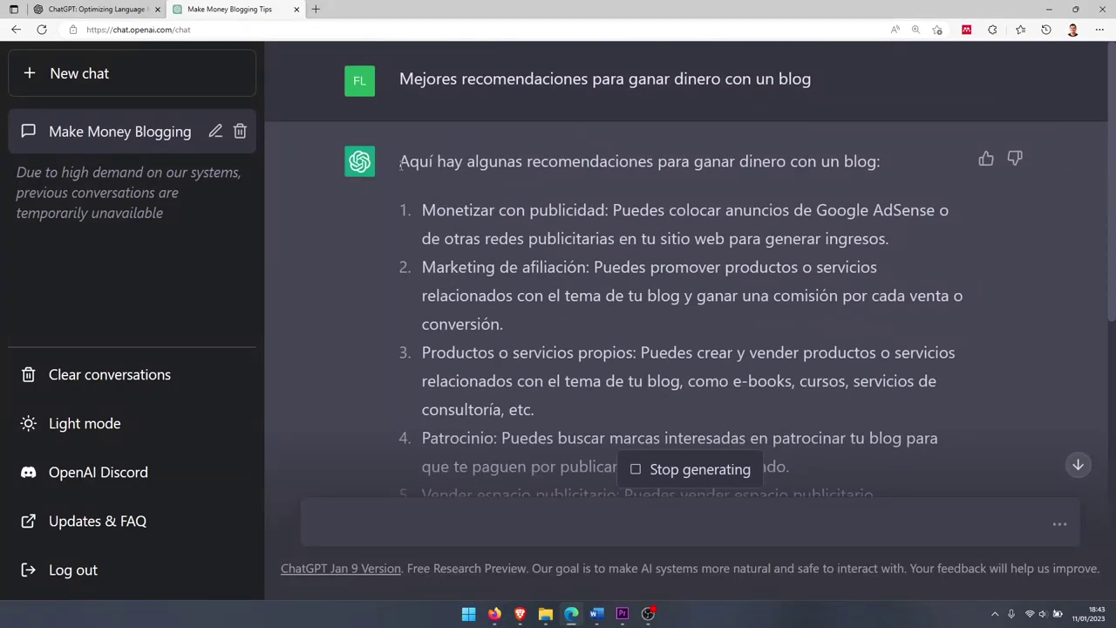
{"action": "left_click_drag", "start_coordinate": [400, 163], "coordinate": [460, 210]}
{"action": "right_click", "coordinate": [643, 149]}
{"action": "left_click", "coordinate": [653, 157]}
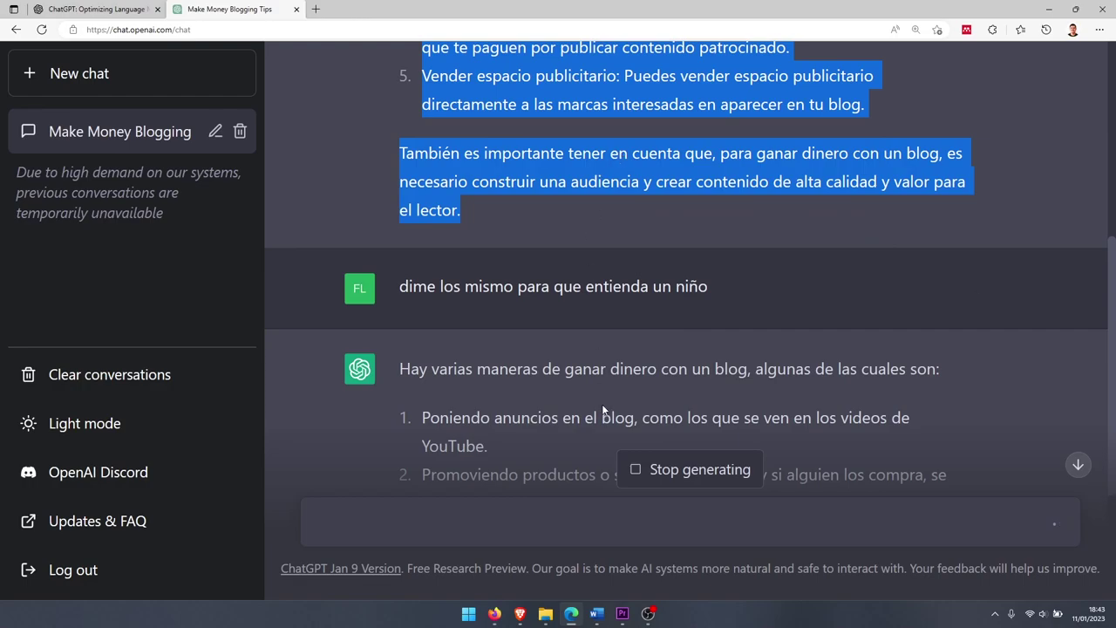
{"action": "scroll", "coordinate": [601, 404], "scroll_direction": "up", "scroll_amount": 5}
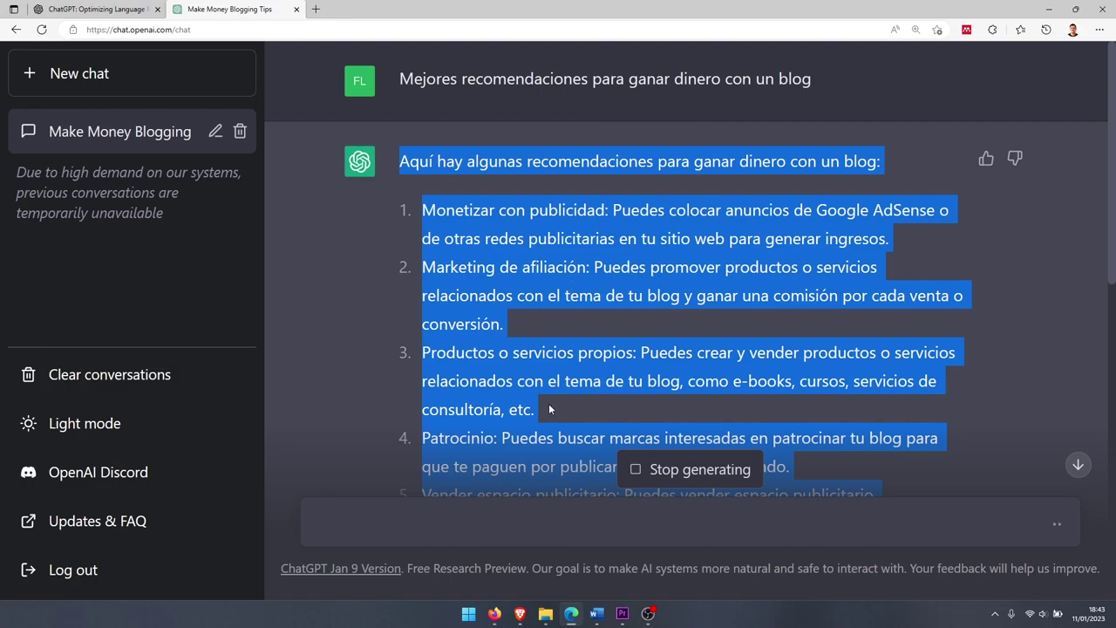
{"action": "scroll", "coordinate": [536, 402], "scroll_direction": "down", "scroll_amount": 3}
{"action": "scroll", "coordinate": [535, 401], "scroll_direction": "down", "scroll_amount": 4}
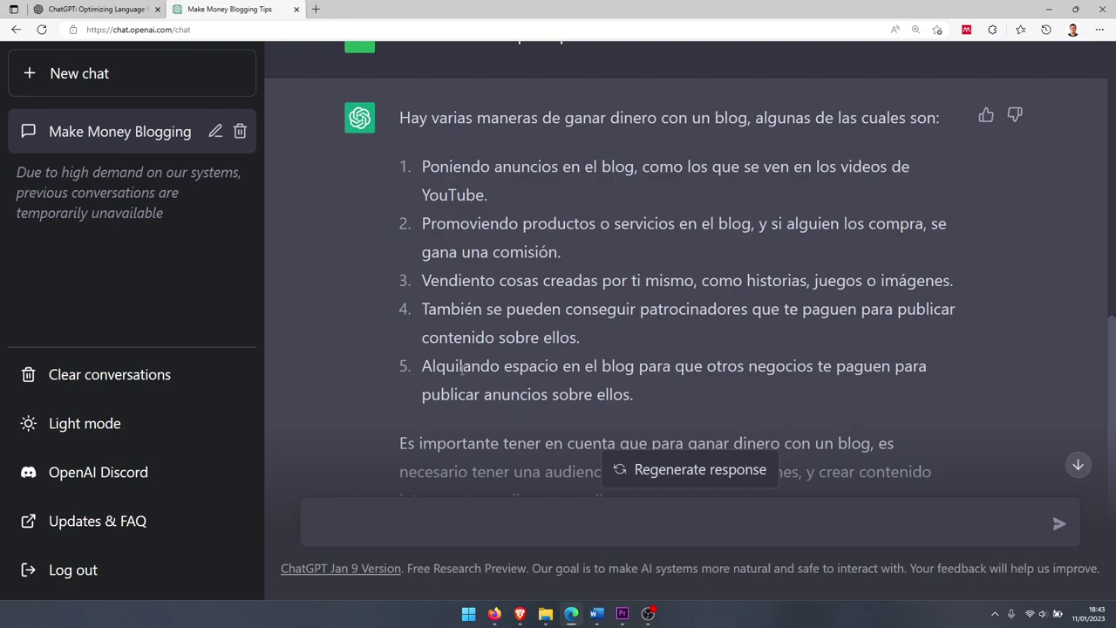
Switch to Fliki in Firefox, signing in with Google, and create a video file named "Cómo ganar dinero con un blog"
{"action": "left_click", "coordinate": [495, 613]}
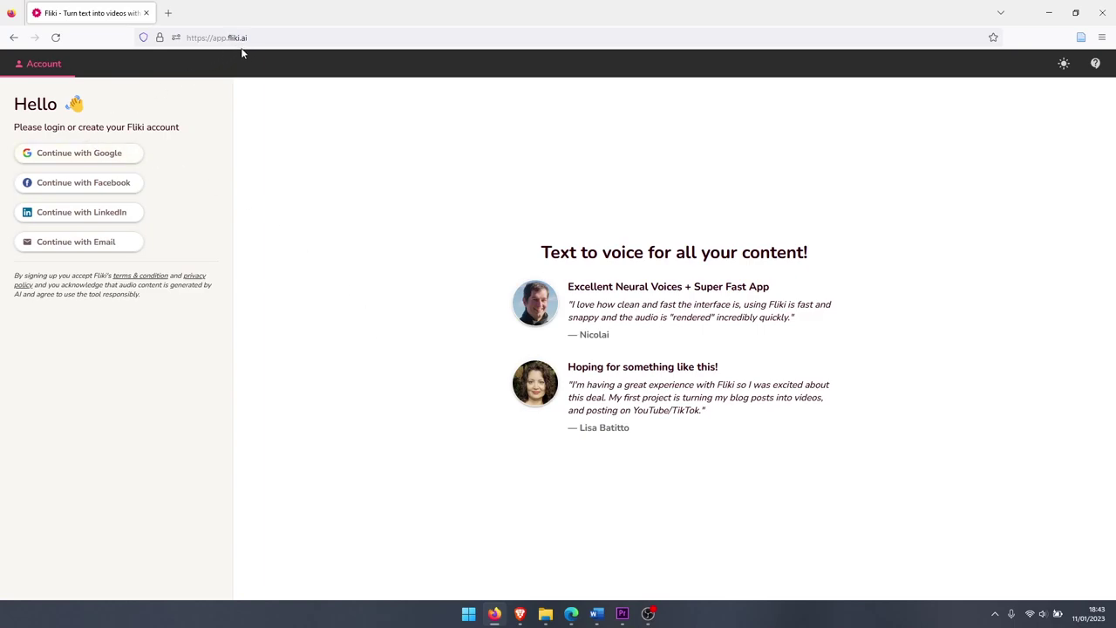
{"action": "left_click", "coordinate": [93, 159]}
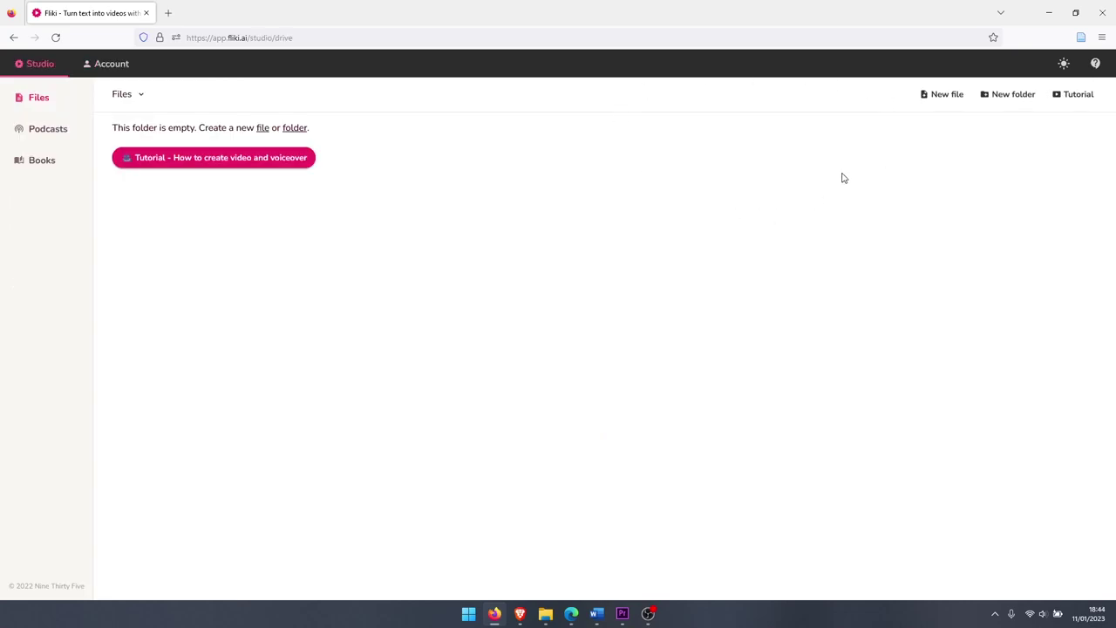
{"action": "left_click", "coordinate": [945, 96]}
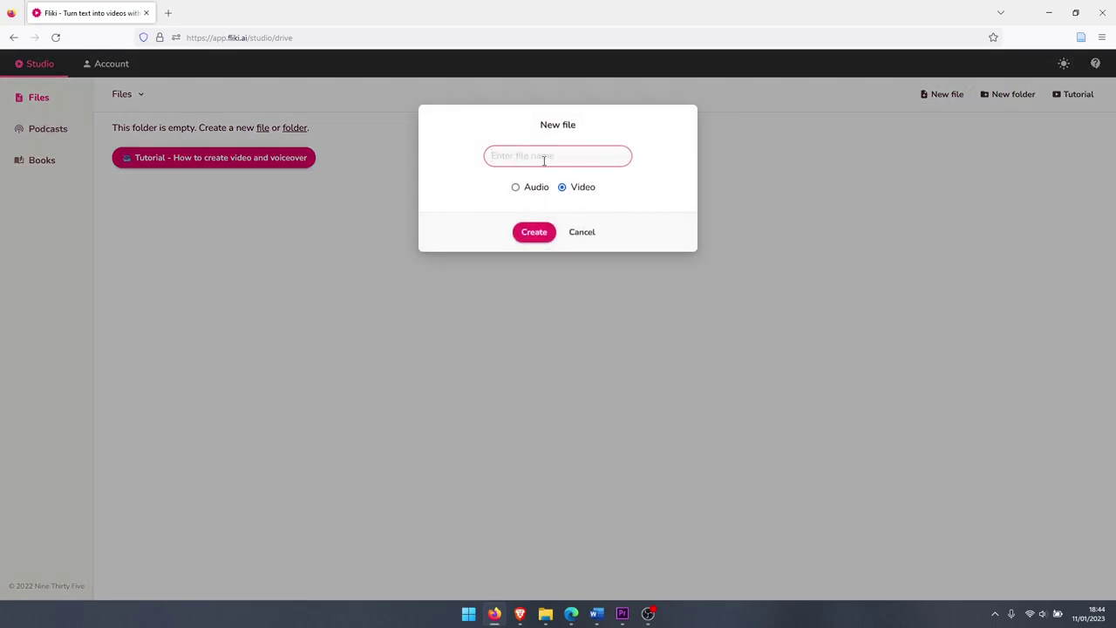
{"action": "type", "text": "Cómo ganar dinero con un blog"}
{"action": "left_click", "coordinate": [534, 236]}
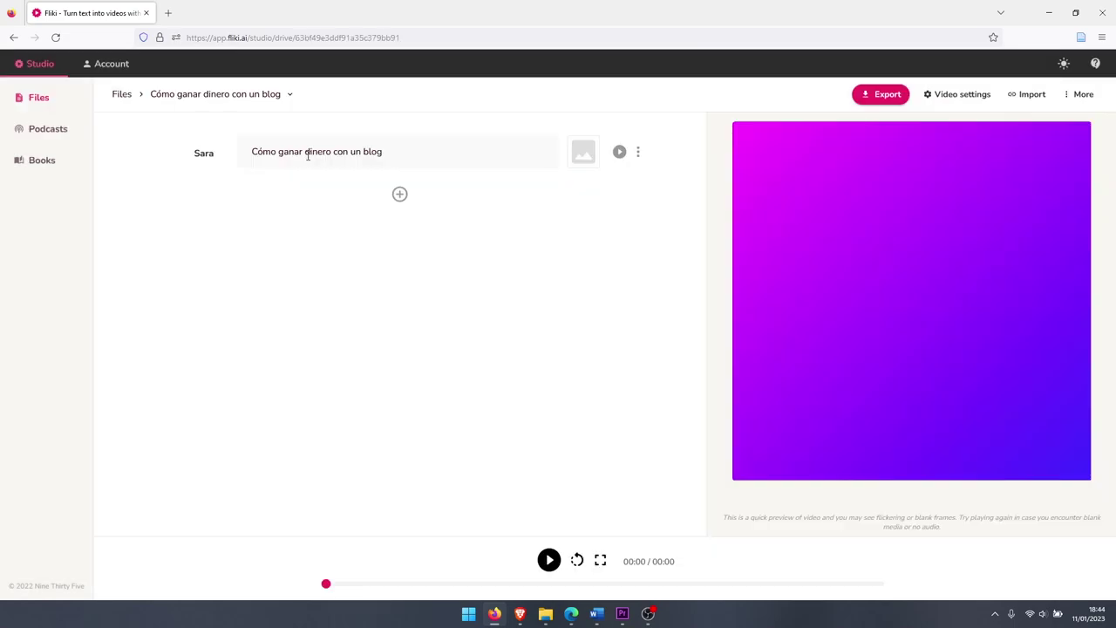
Add a section below the title and paste the copied blog recommendations into it as the video script
{"action": "left_click", "coordinate": [400, 195]}
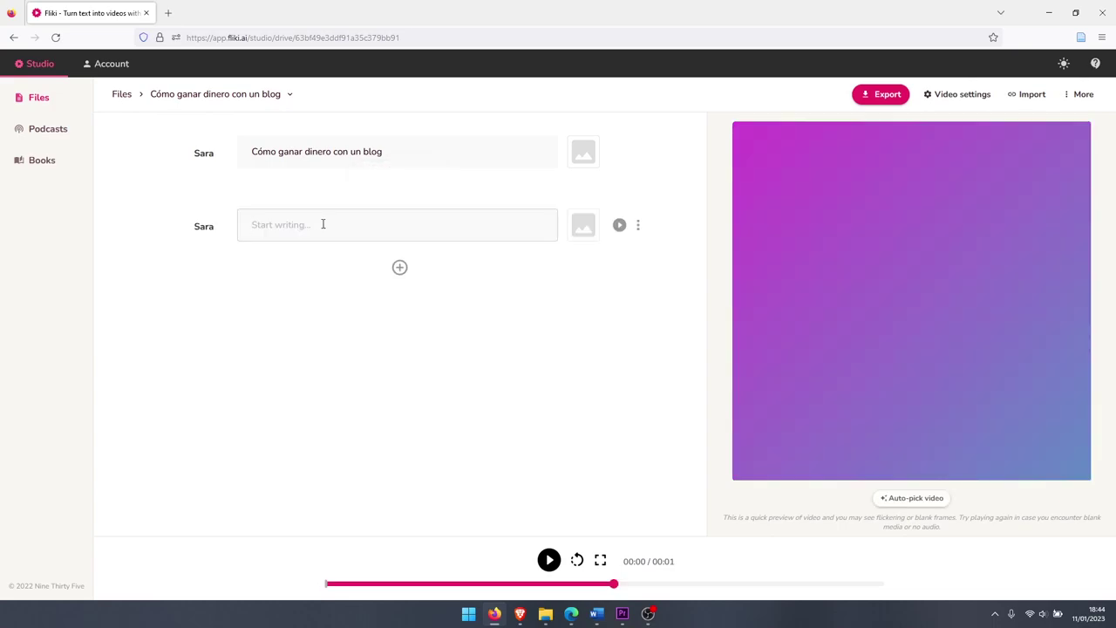
{"action": "key", "text": "ctrl+v"}
{"action": "scroll", "coordinate": [456, 183], "scroll_direction": "down", "scroll_amount": 3}
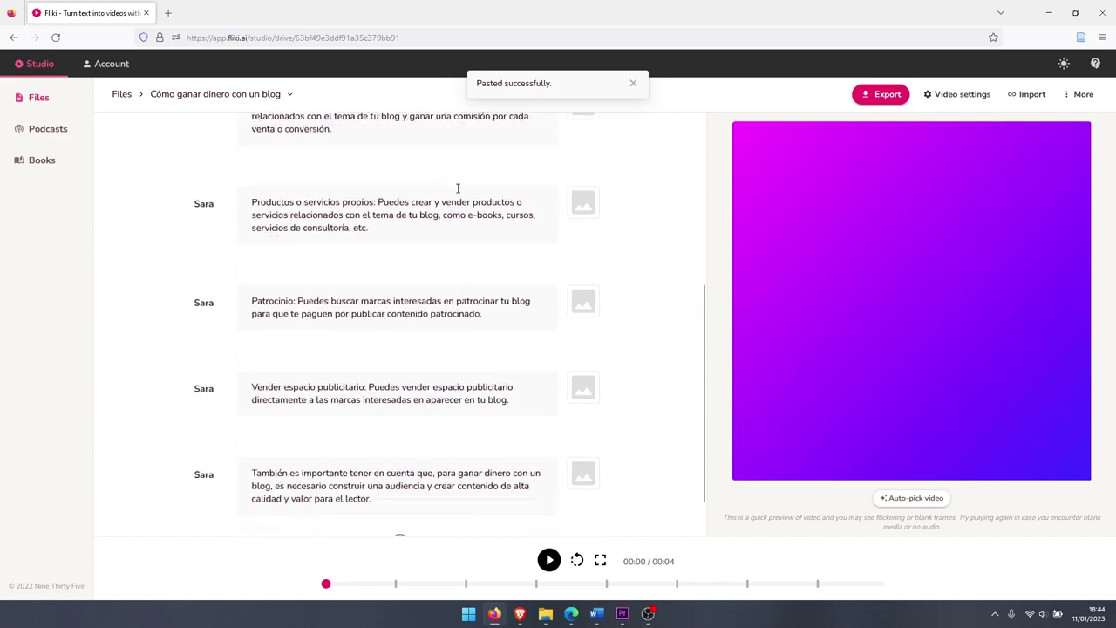
{"action": "scroll", "coordinate": [458, 190], "scroll_direction": "down", "scroll_amount": 2}
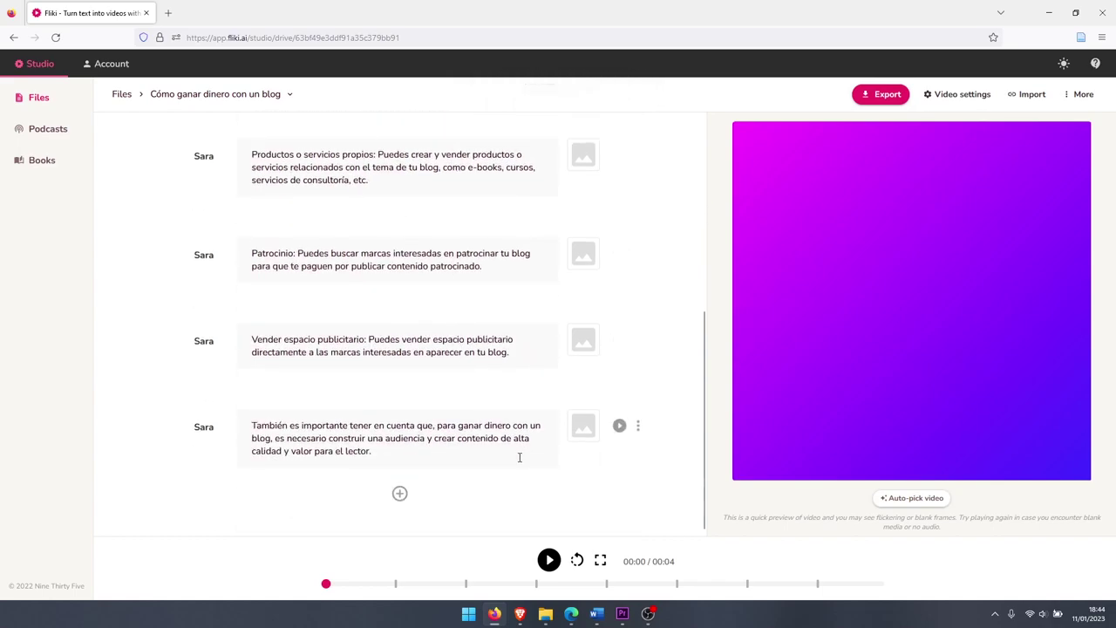
{"action": "scroll", "coordinate": [518, 459], "scroll_direction": "up", "scroll_amount": 5}
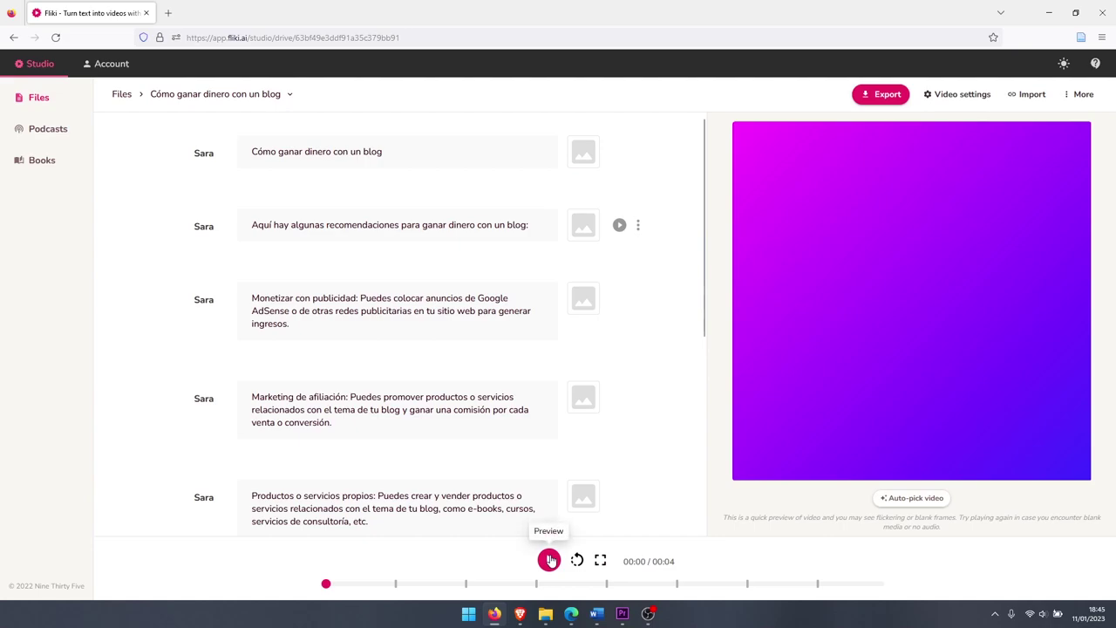
Preview the beginning of the video with its default voice and look through the script sections
{"action": "left_click", "coordinate": [550, 560]}
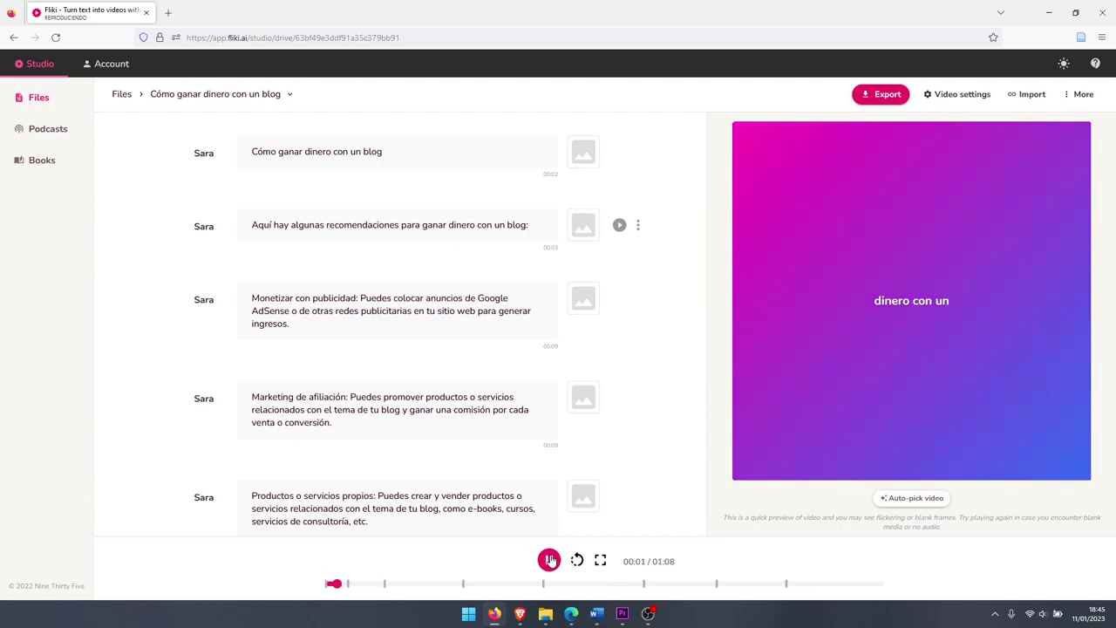
{"action": "left_click", "coordinate": [549, 560]}
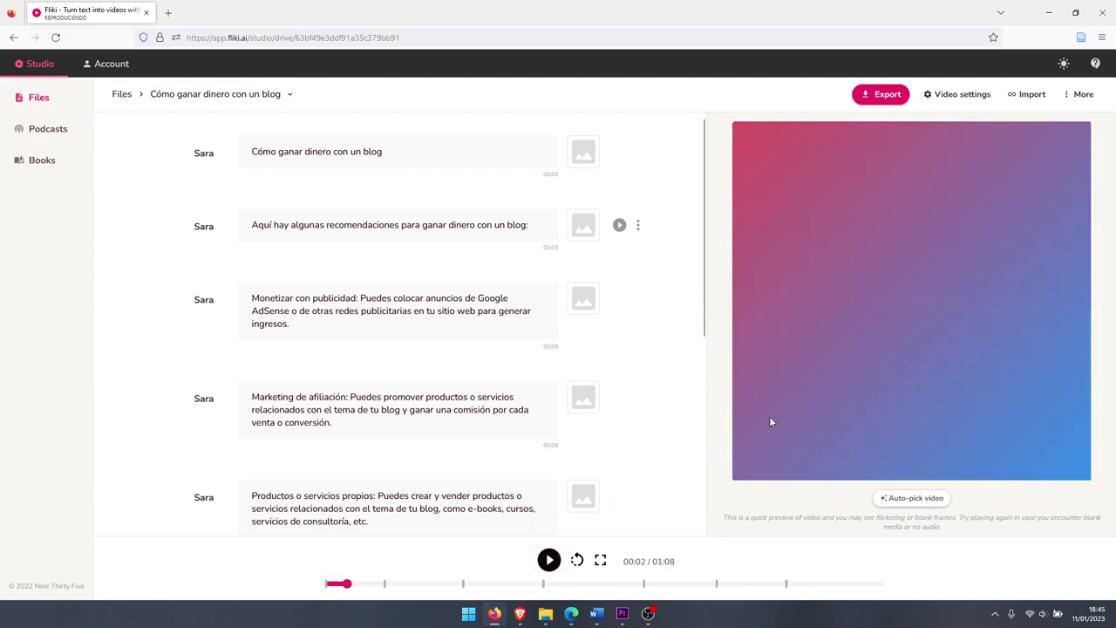
{"action": "scroll", "coordinate": [635, 341], "scroll_direction": "down", "scroll_amount": 2}
{"action": "scroll", "coordinate": [642, 270], "scroll_direction": "up", "scroll_amount": 2}
Apply the Spanish voice Andrea with the Ecuador dialect to all sections and preview the beginning of the video
{"action": "left_click", "coordinate": [537, 154]}
{"action": "left_click", "coordinate": [638, 153]}
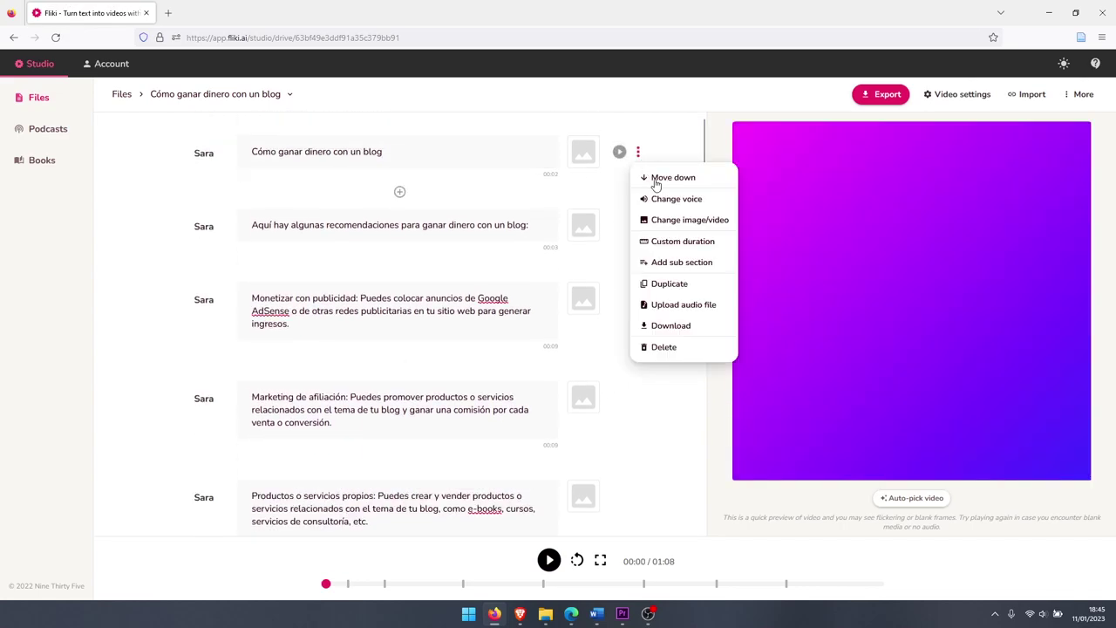
{"action": "left_click", "coordinate": [683, 201]}
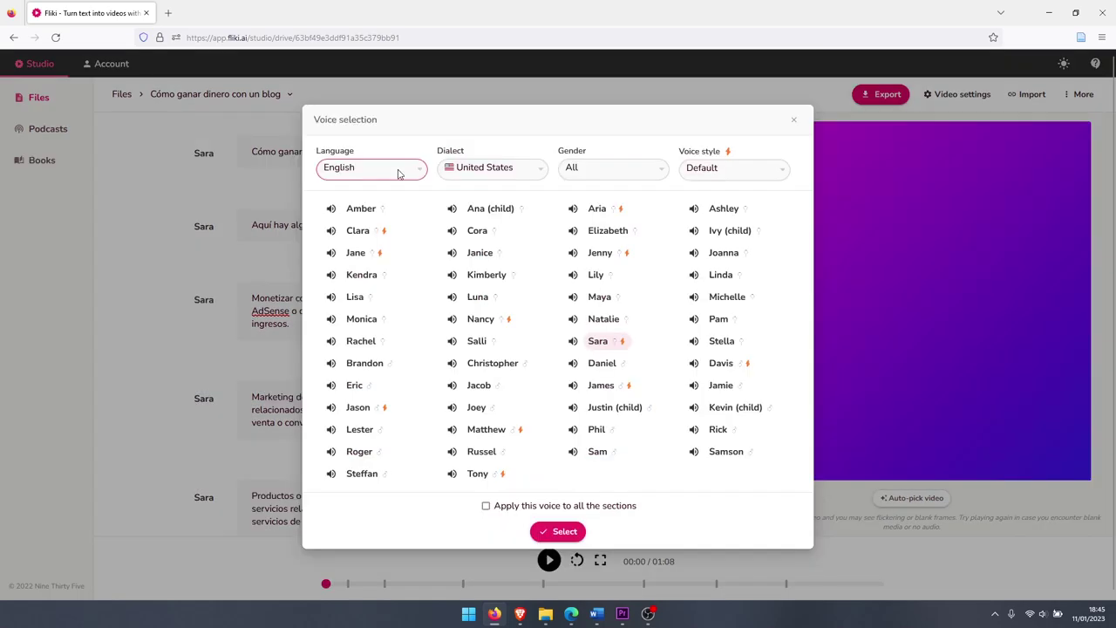
{"action": "left_click", "coordinate": [398, 168]}
{"action": "scroll", "coordinate": [383, 390], "scroll_direction": "down", "scroll_amount": 2}
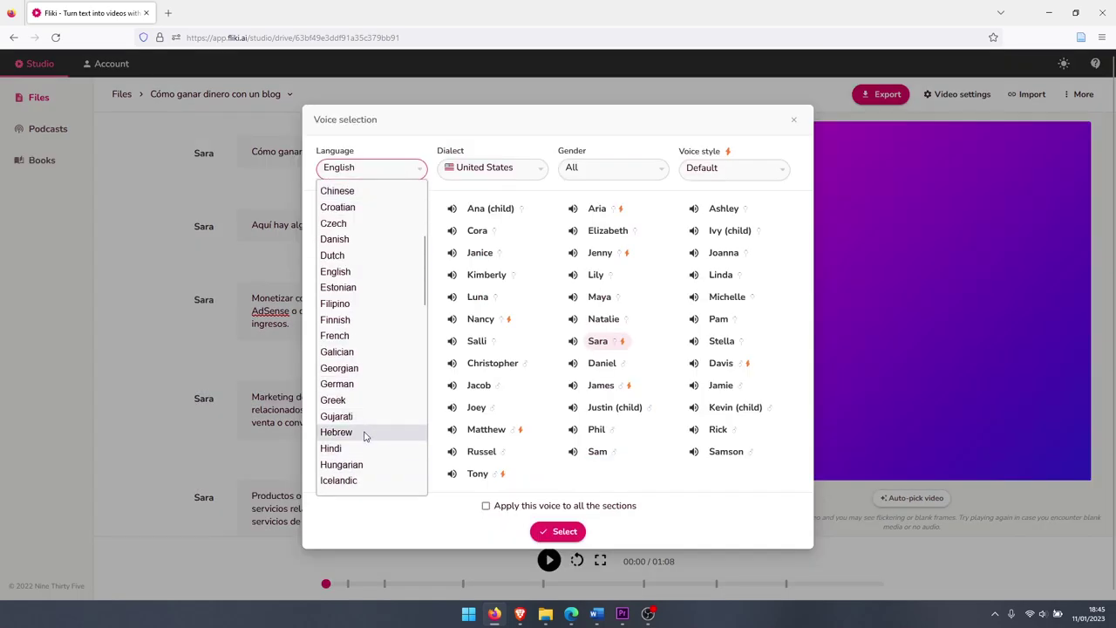
{"action": "scroll", "coordinate": [366, 386], "scroll_direction": "down", "scroll_amount": 6}
{"action": "left_click", "coordinate": [366, 387]}
{"action": "left_click", "coordinate": [501, 170]}
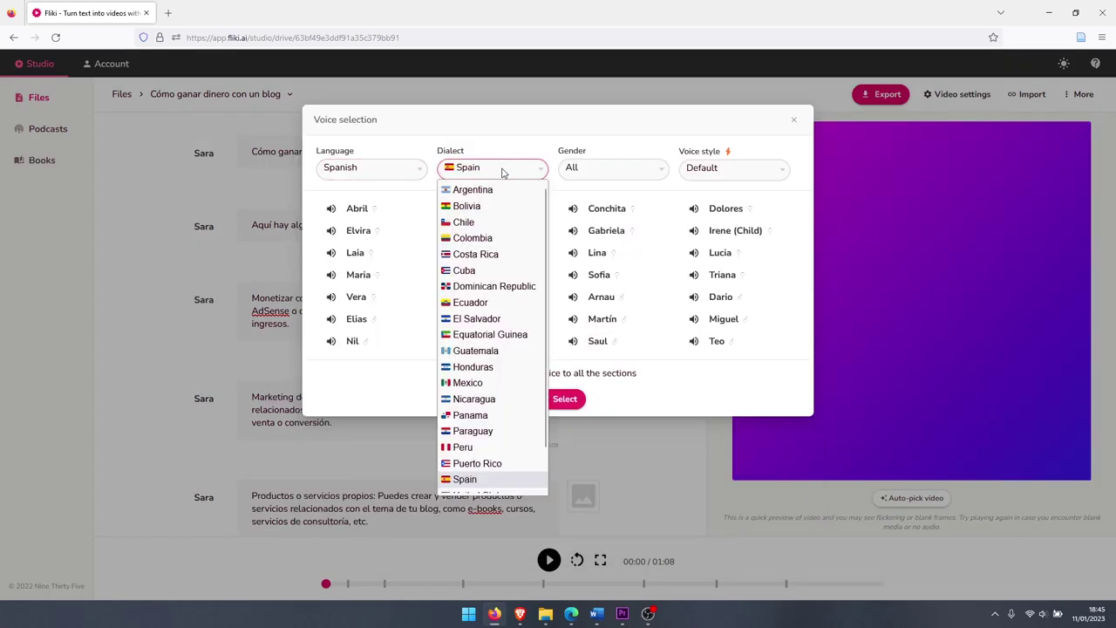
{"action": "left_click", "coordinate": [493, 302]}
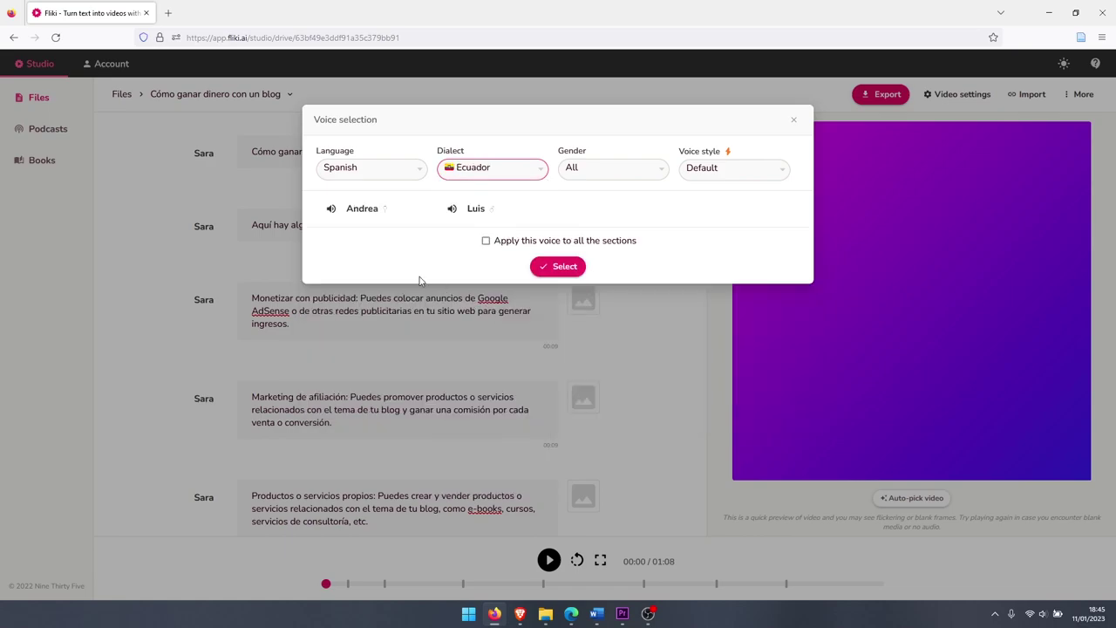
{"action": "left_click", "coordinate": [361, 215]}
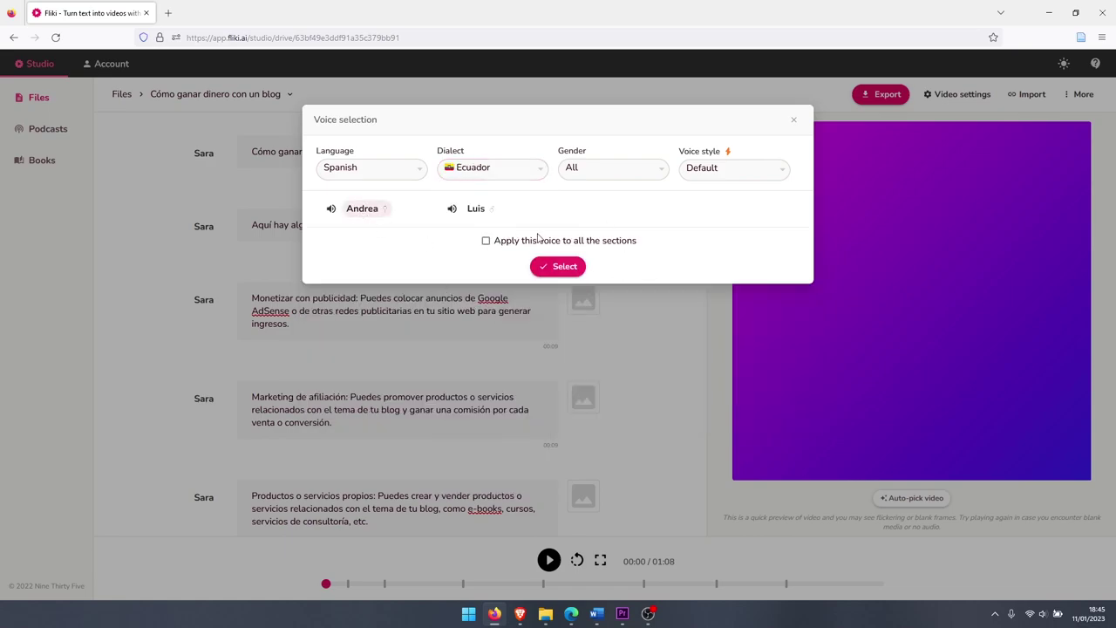
{"action": "left_click", "coordinate": [486, 241]}
{"action": "left_click", "coordinate": [566, 267]}
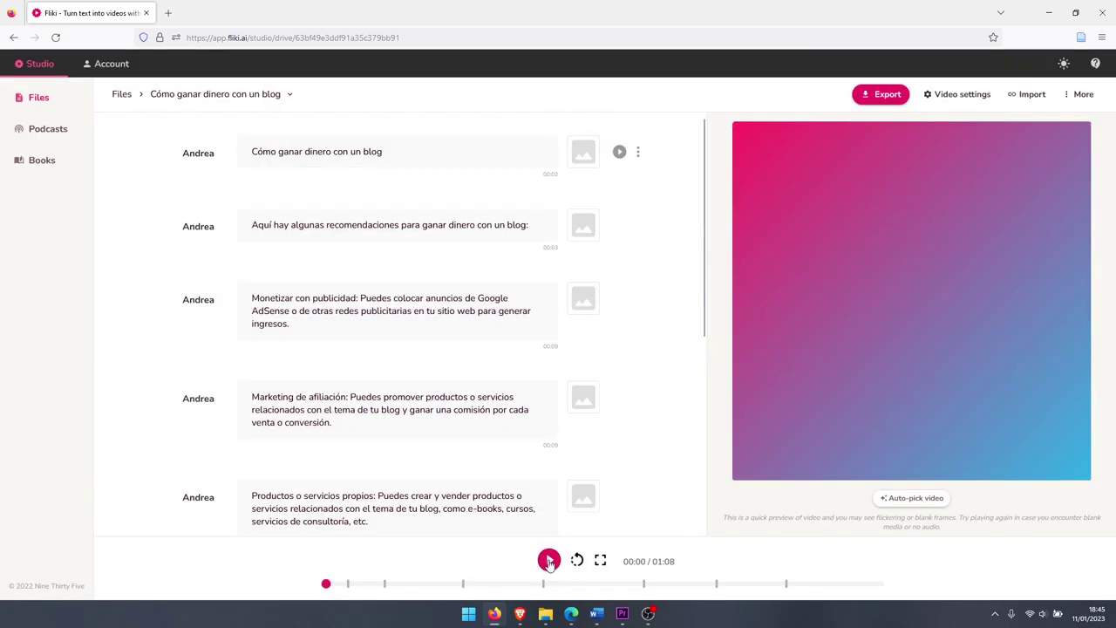
{"action": "left_click", "coordinate": [549, 560]}
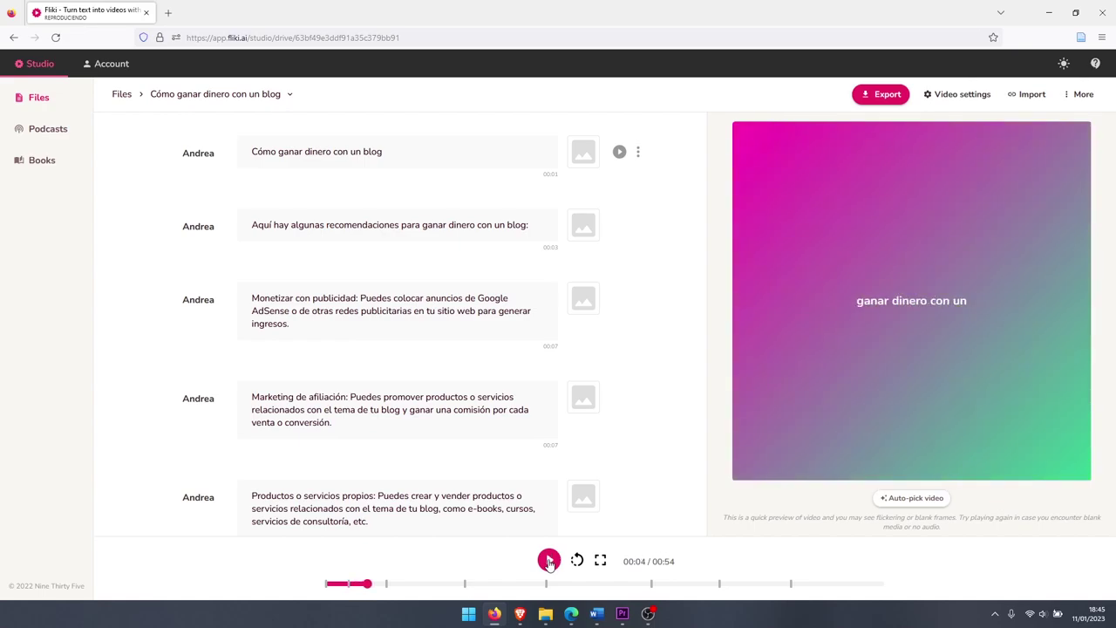
{"action": "left_click", "coordinate": [549, 560]}
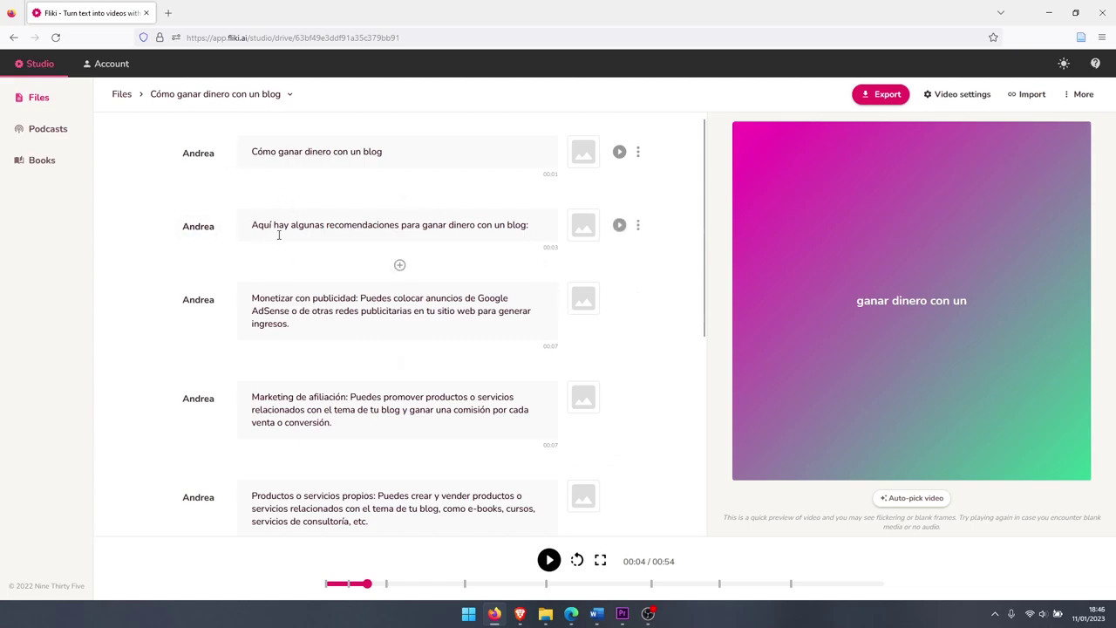
Change the voice of the second section, "Aquí hay algunas recomendaciones", to Luis for that section only and preview it
{"action": "left_click", "coordinate": [637, 226]}
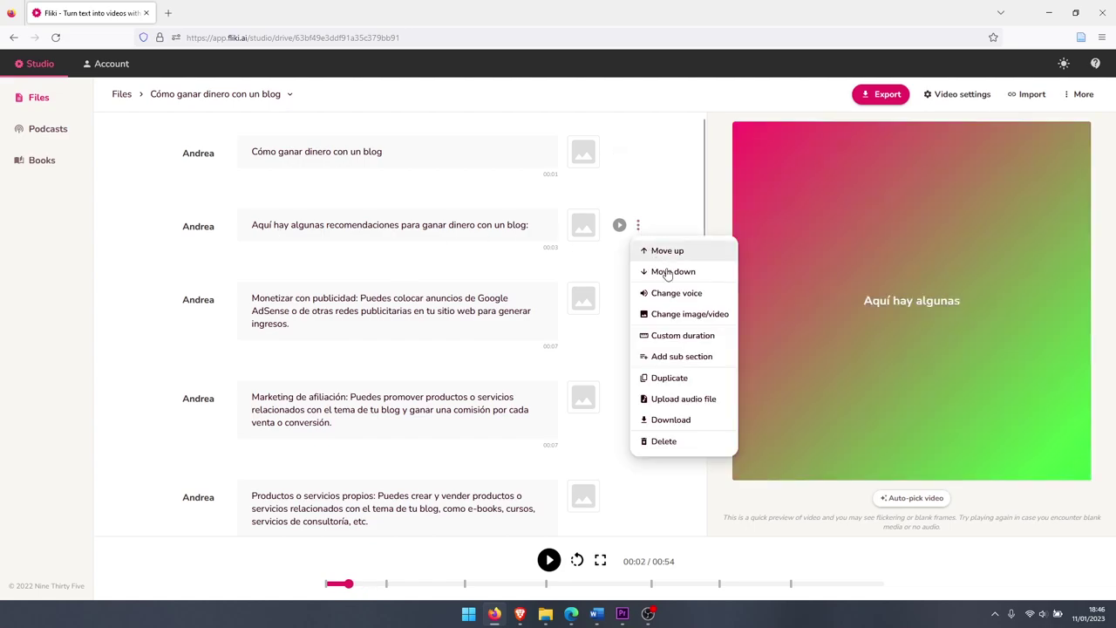
{"action": "left_click", "coordinate": [690, 295]}
{"action": "left_click", "coordinate": [470, 209]}
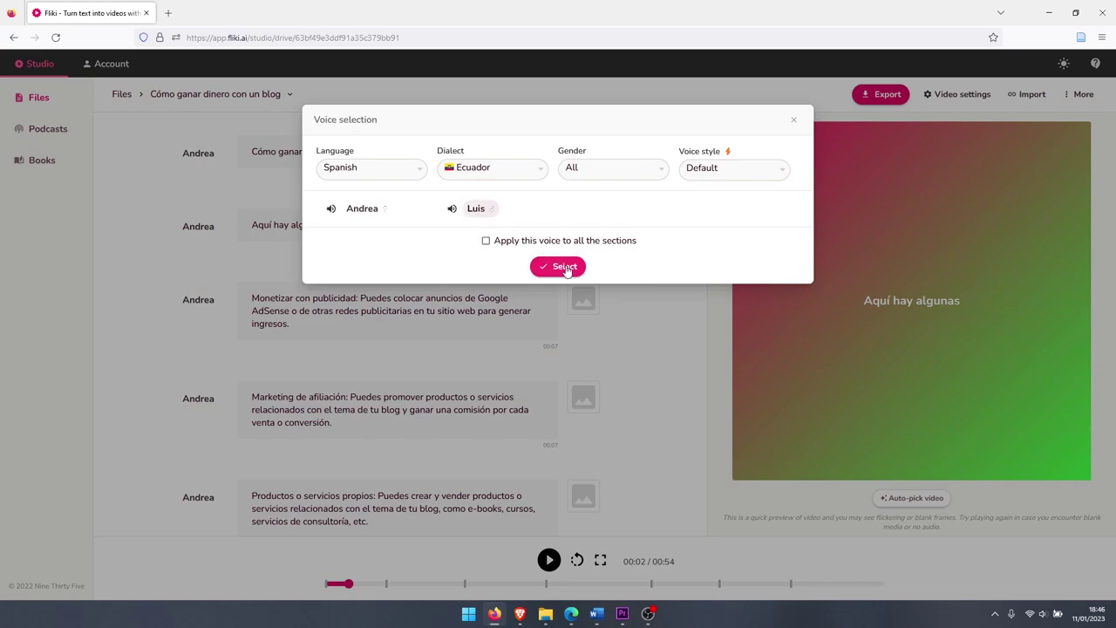
{"action": "left_click", "coordinate": [565, 266]}
{"action": "left_click", "coordinate": [549, 561]}
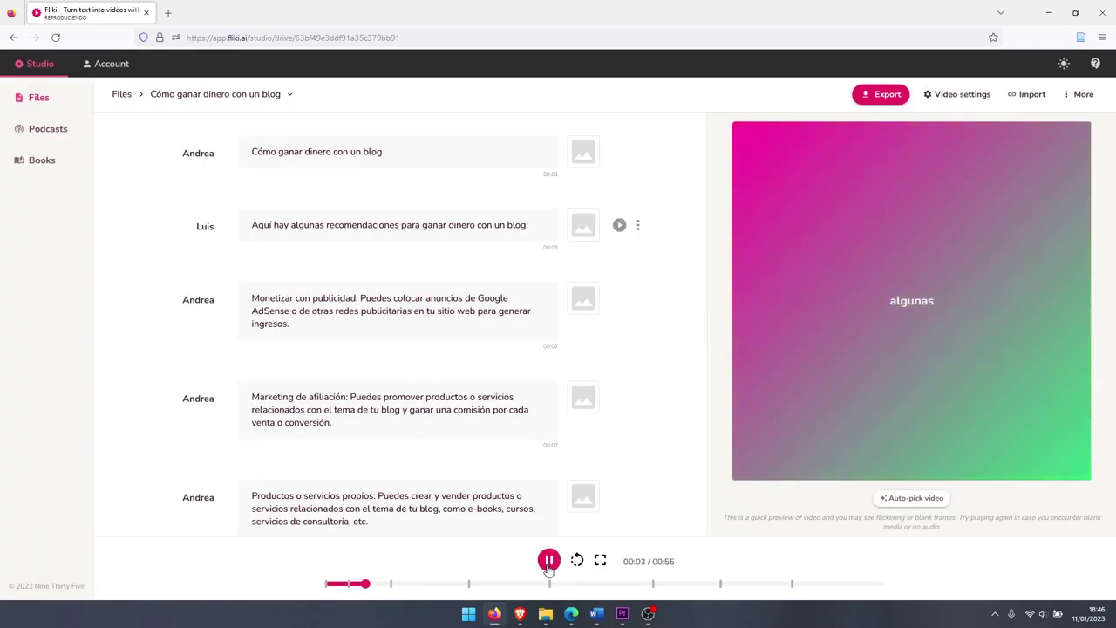
{"action": "left_click", "coordinate": [548, 562]}
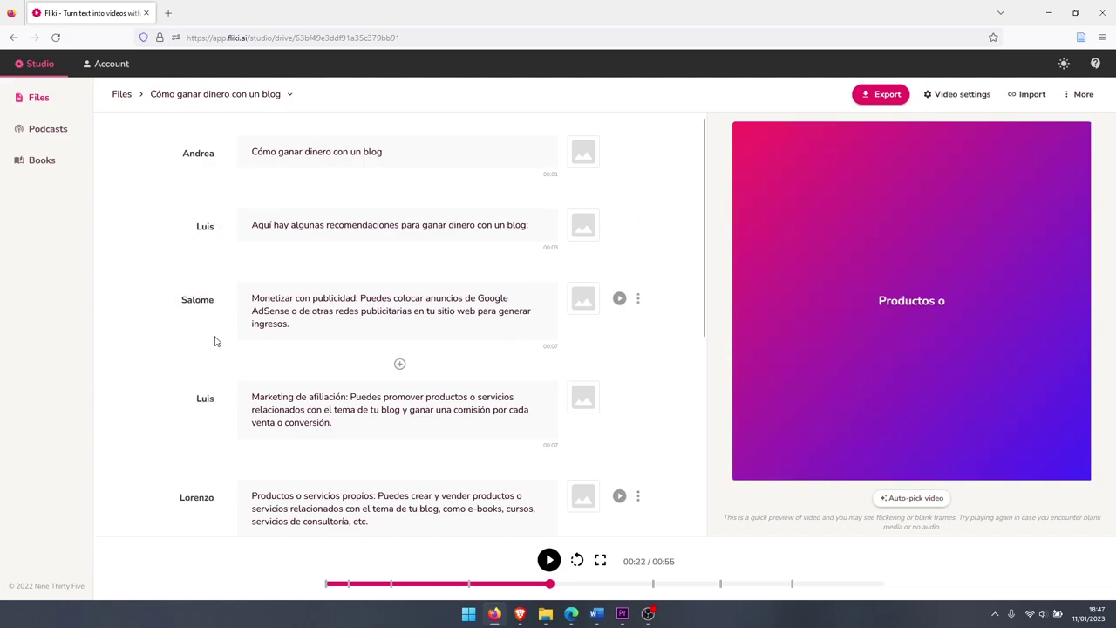
{"action": "scroll", "coordinate": [206, 428], "scroll_direction": "down", "scroll_amount": 4}
{"action": "scroll", "coordinate": [209, 434], "scroll_direction": "up", "scroll_amount": 3}
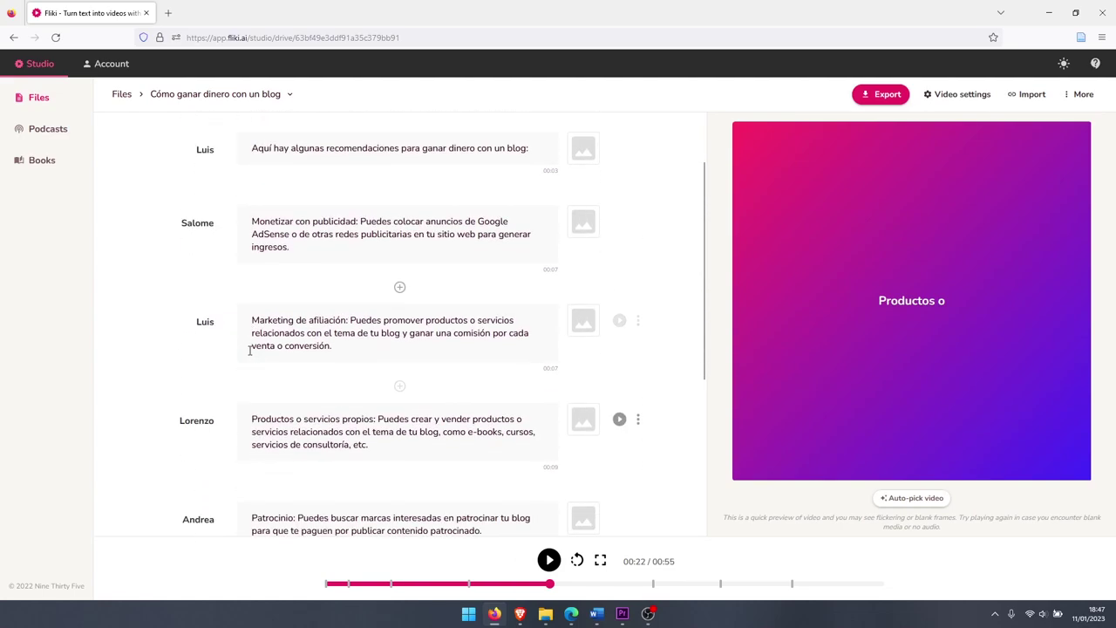
{"action": "scroll", "coordinate": [249, 351], "scroll_direction": "up", "scroll_amount": 1}
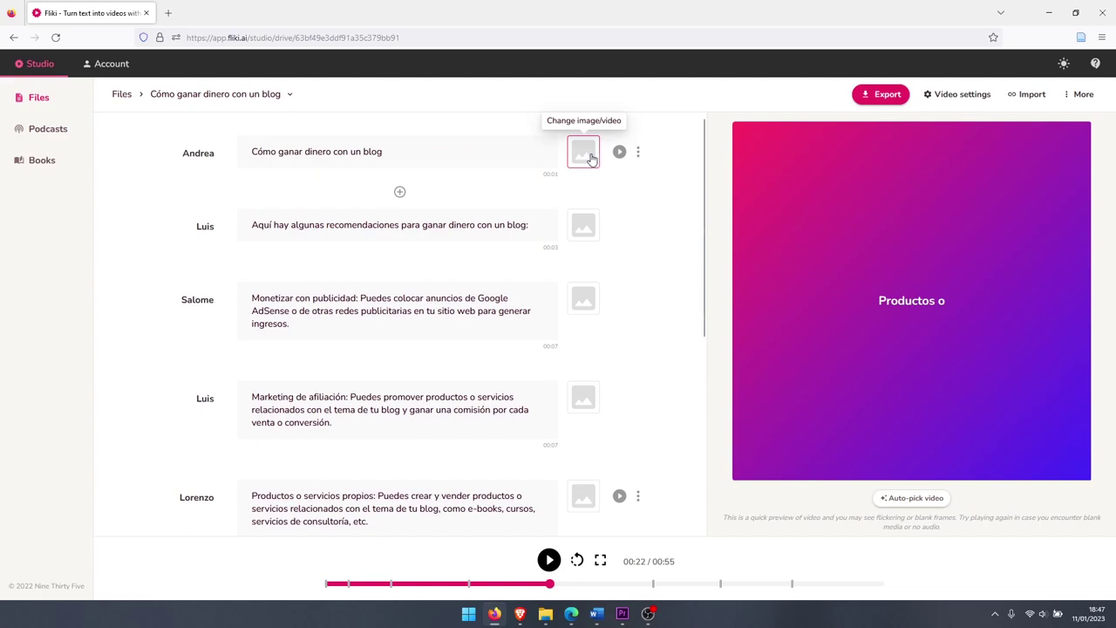
Search the stock video library for "dinero" and add one of the found clips to the title section
{"action": "left_click", "coordinate": [587, 156]}
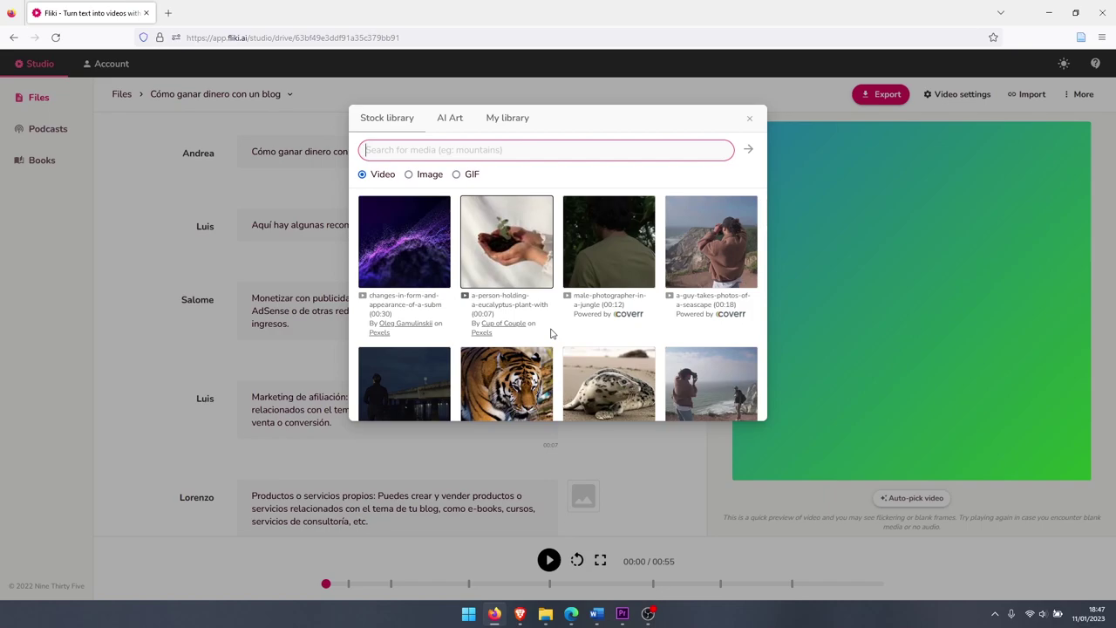
{"action": "type", "text": "dinero"}
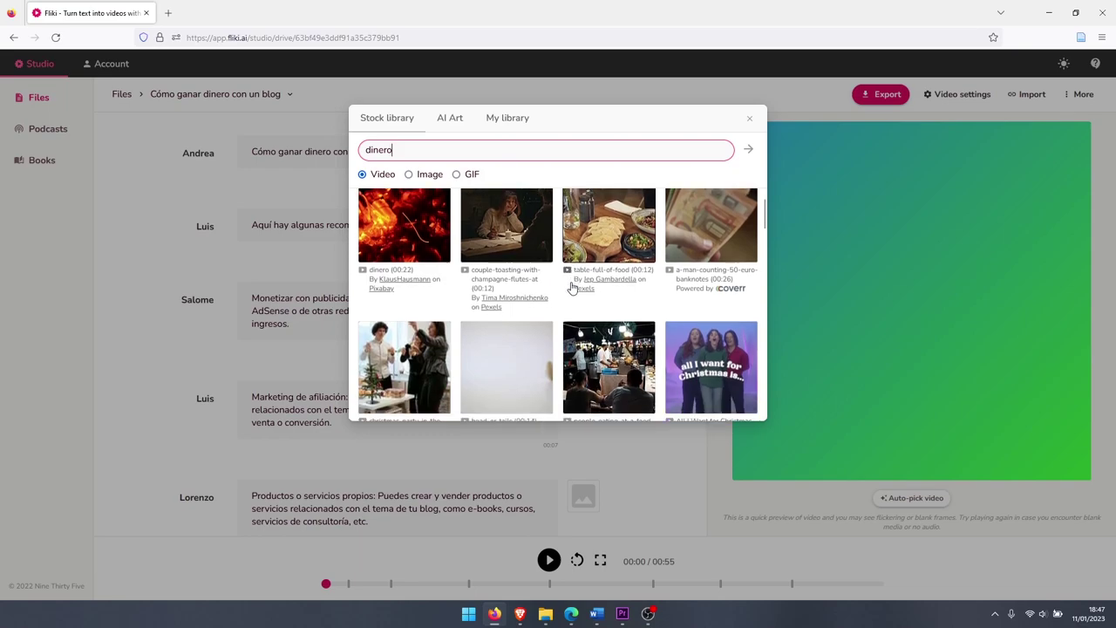
{"action": "scroll", "coordinate": [572, 285], "scroll_direction": "down", "scroll_amount": 2}
{"action": "left_click", "coordinate": [610, 240]}
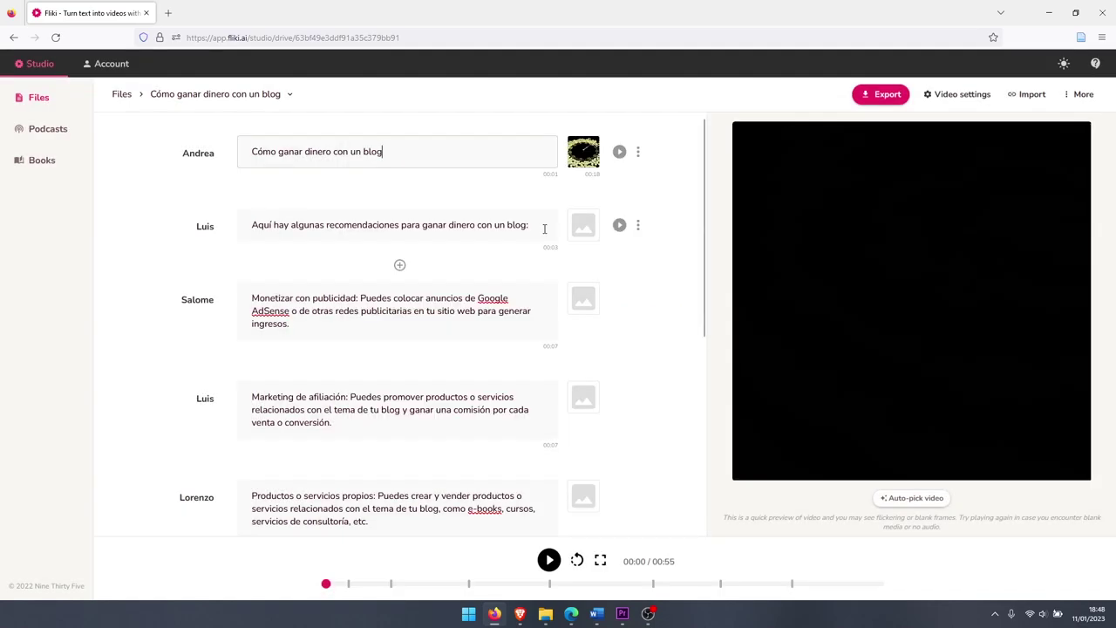
Auto-pick background videos for the second section, "Aquí hay algunas recomendaciones", and for all the remaining sections
{"action": "left_click", "coordinate": [544, 229]}
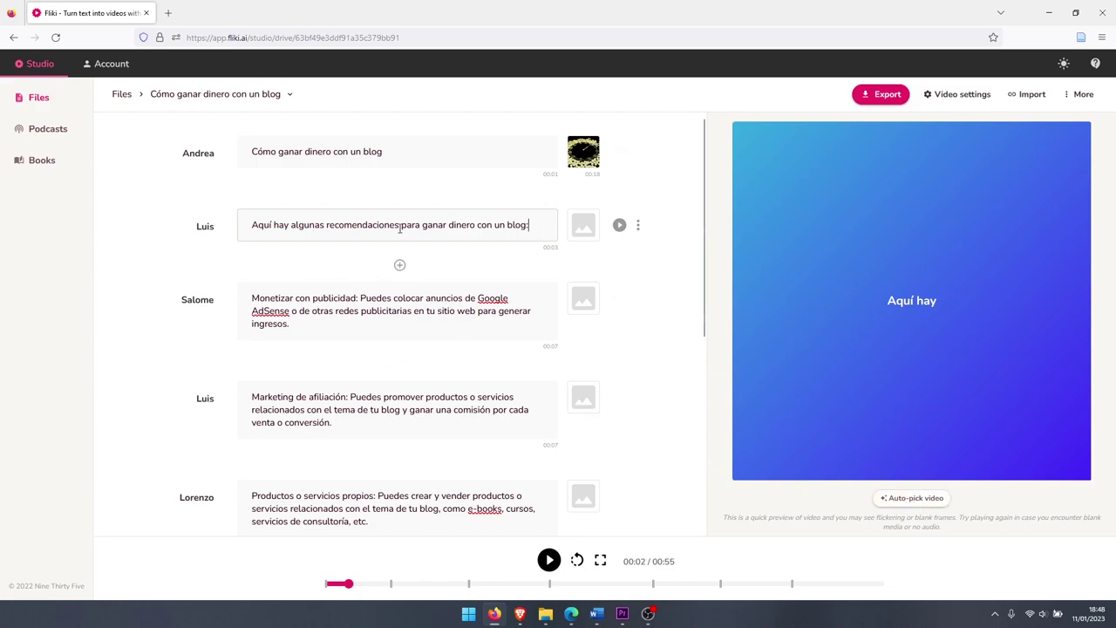
{"action": "left_click", "coordinate": [915, 498]}
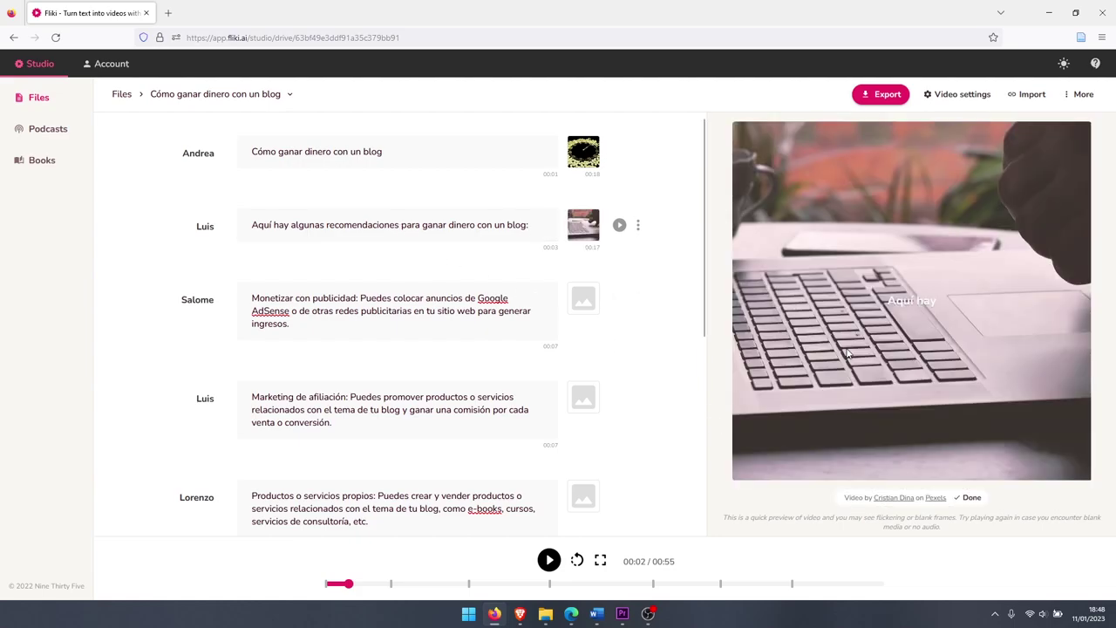
{"action": "left_click", "coordinate": [510, 326]}
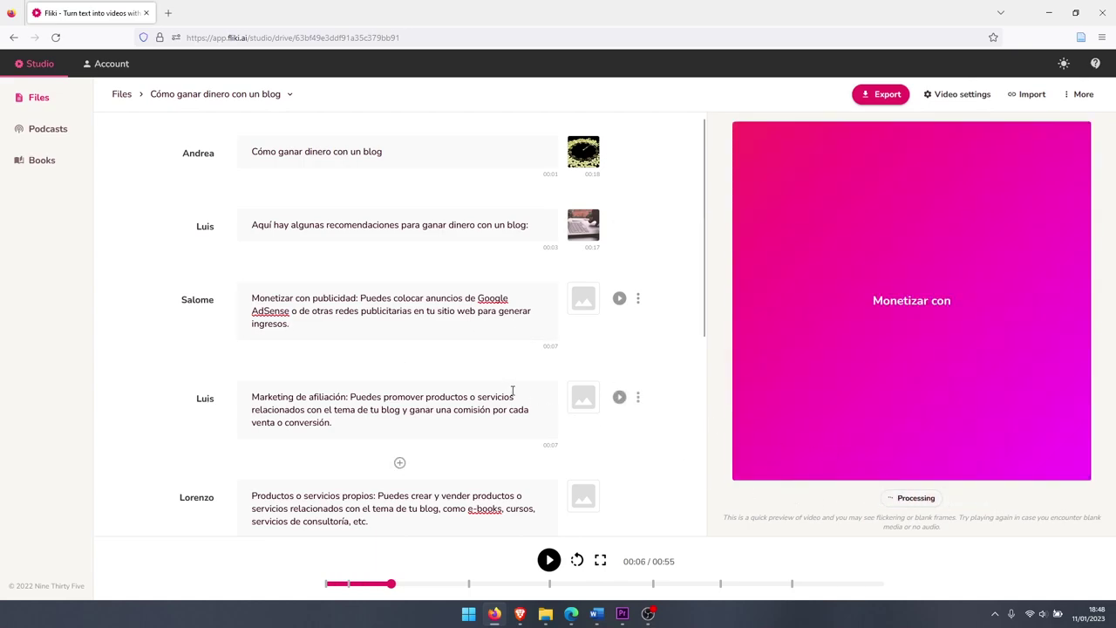
{"action": "scroll", "coordinate": [523, 436], "scroll_direction": "down", "scroll_amount": 4}
{"action": "left_click", "coordinate": [557, 471]}
{"action": "scroll", "coordinate": [563, 458], "scroll_direction": "up", "scroll_amount": 2}
{"action": "scroll", "coordinate": [554, 446], "scroll_direction": "up", "scroll_amount": 3}
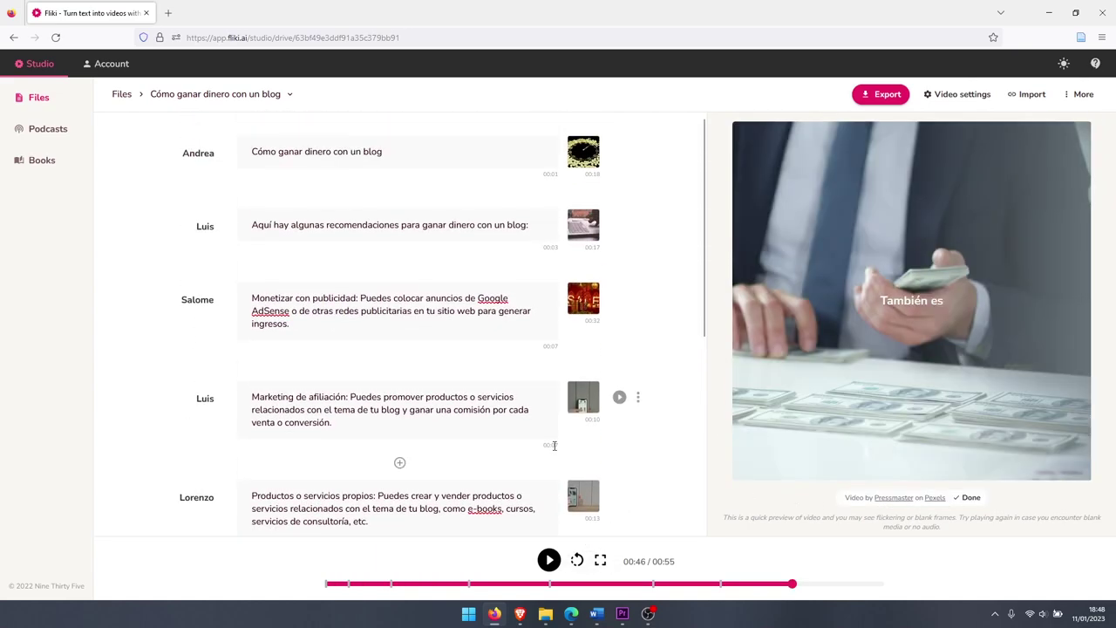
Preview the video with its background clips into the "Marketing de afiliación" section and look through the script sections
{"action": "left_click", "coordinate": [358, 221]}
{"action": "key", "text": "space"}
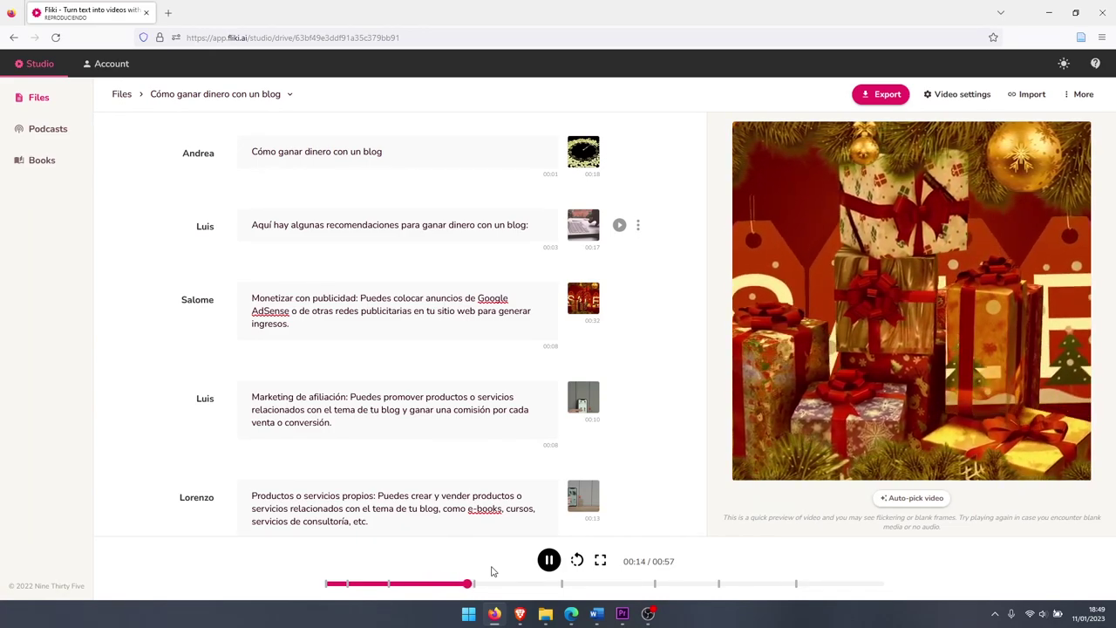
{"action": "left_click", "coordinate": [515, 504]}
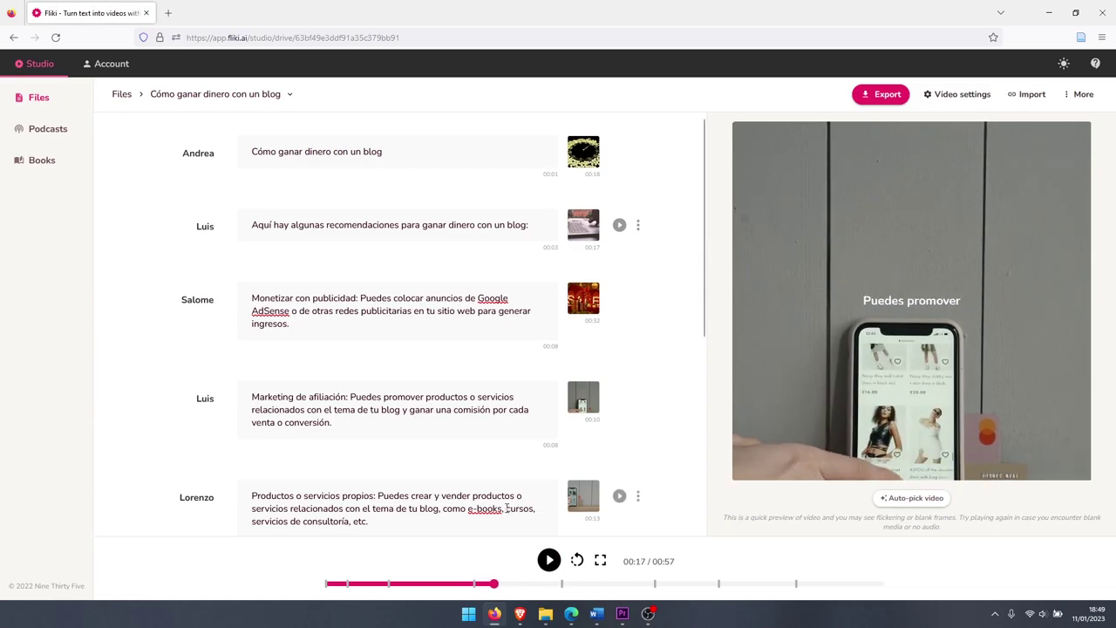
{"action": "scroll", "coordinate": [543, 365], "scroll_direction": "down", "scroll_amount": 3}
{"action": "scroll", "coordinate": [537, 362], "scroll_direction": "up", "scroll_amount": 3}
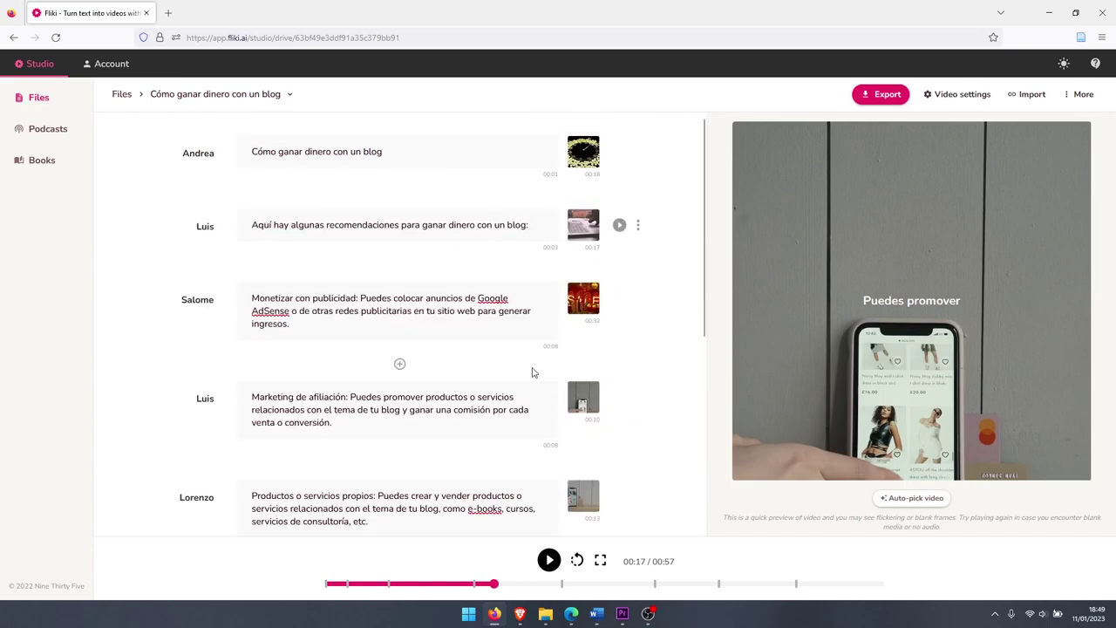
Set the video size to Landscape (YouTube, Facebook, Twitter, LinkedIn) and save the video settings
{"action": "left_click", "coordinate": [974, 96]}
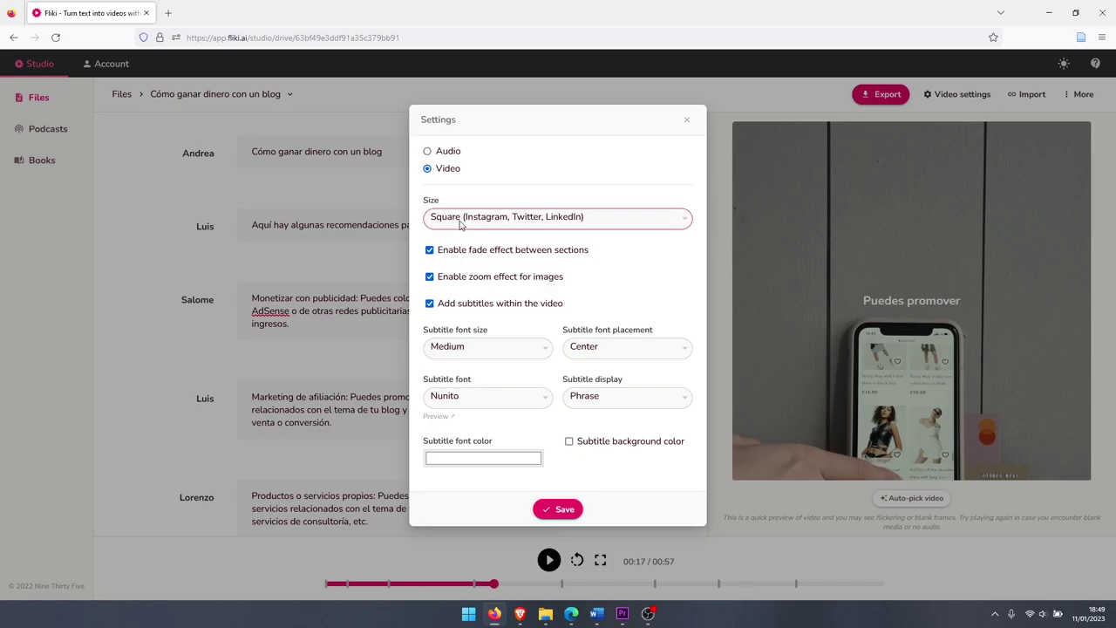
{"action": "left_click", "coordinate": [602, 222]}
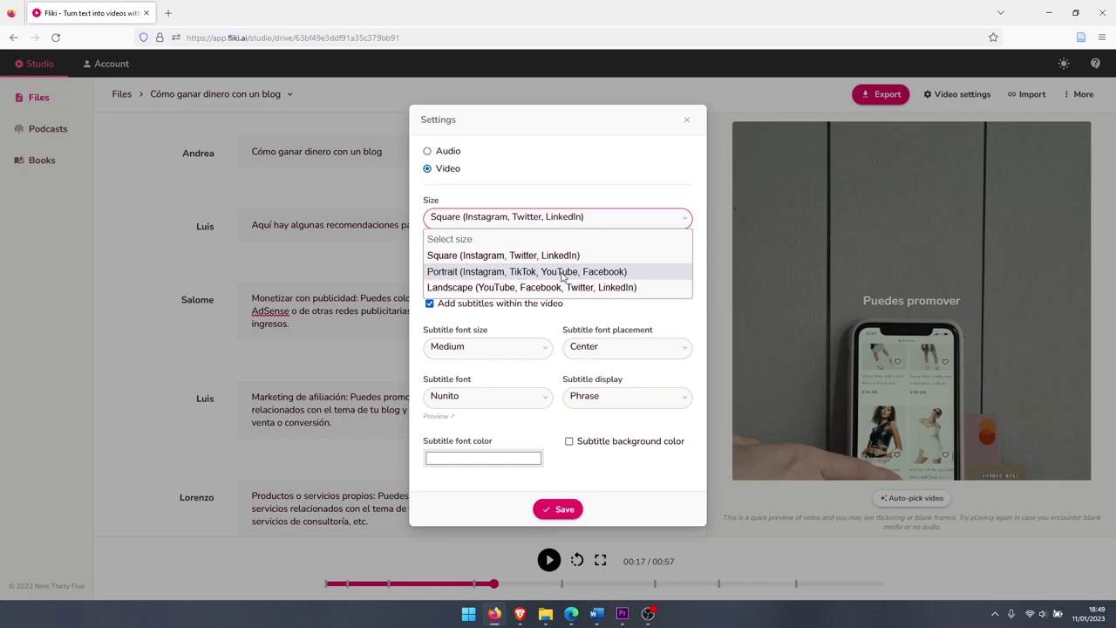
{"action": "left_click", "coordinate": [479, 288]}
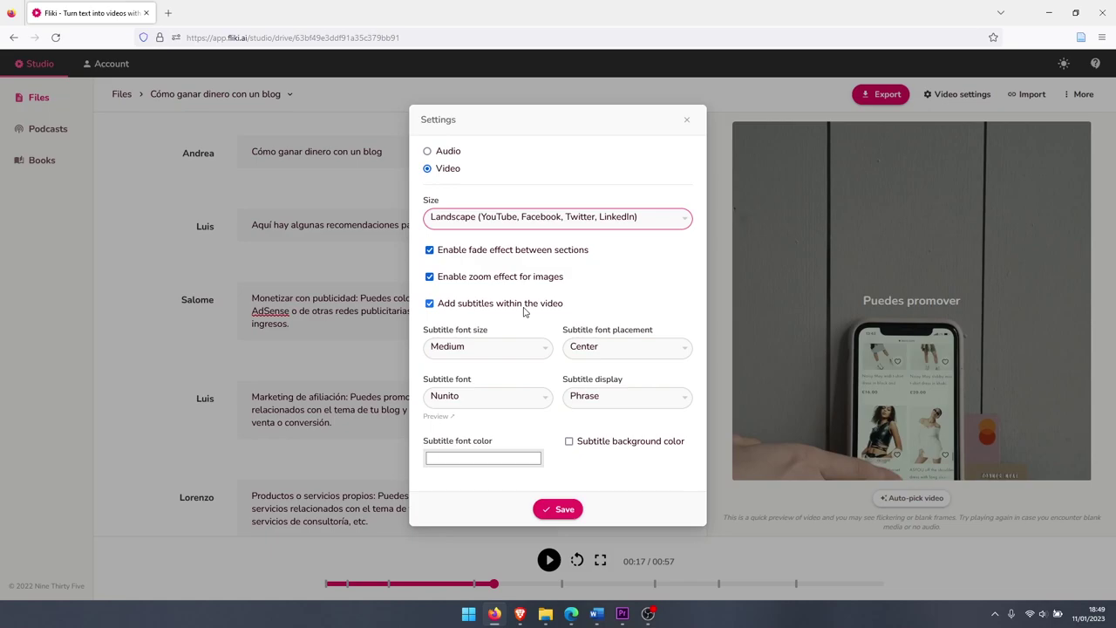
{"action": "left_click", "coordinate": [563, 509]}
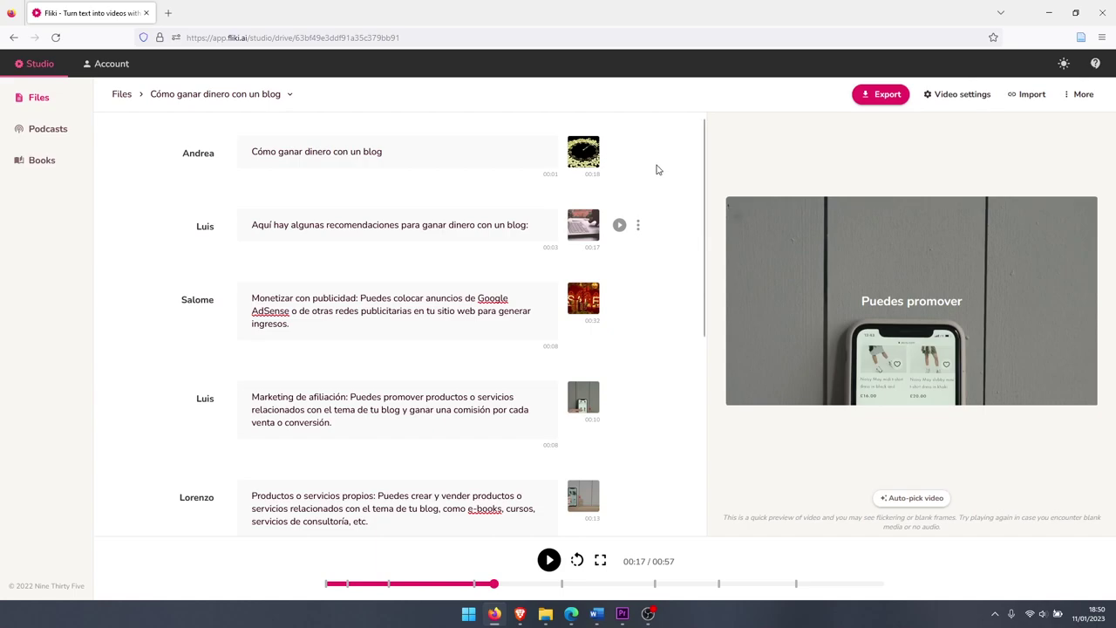
Open the export options for the finished video
{"action": "left_click", "coordinate": [885, 97]}
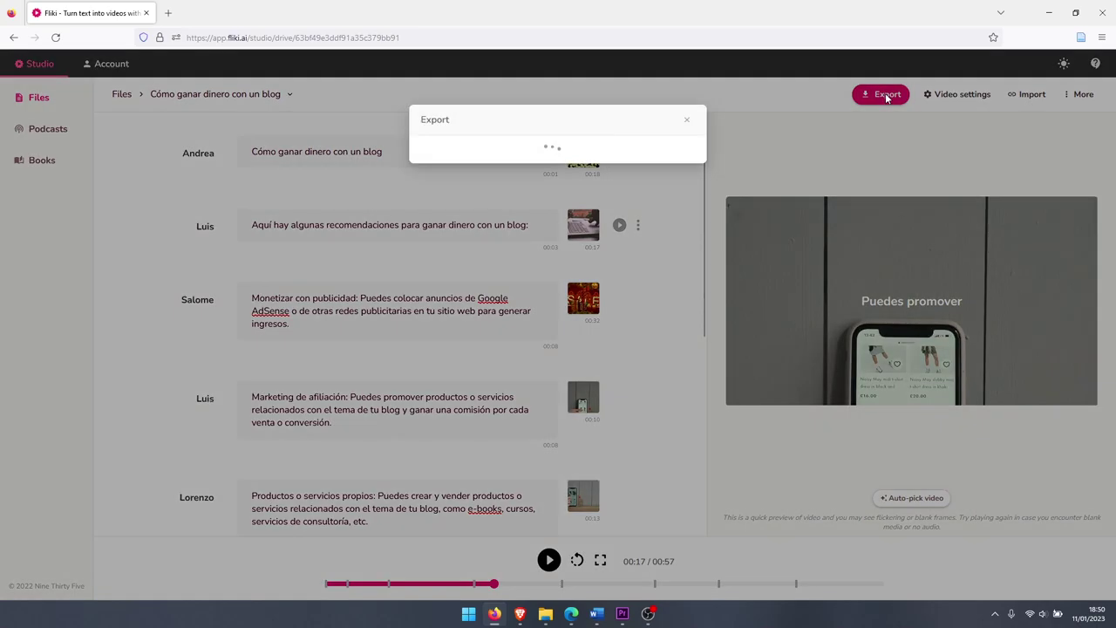